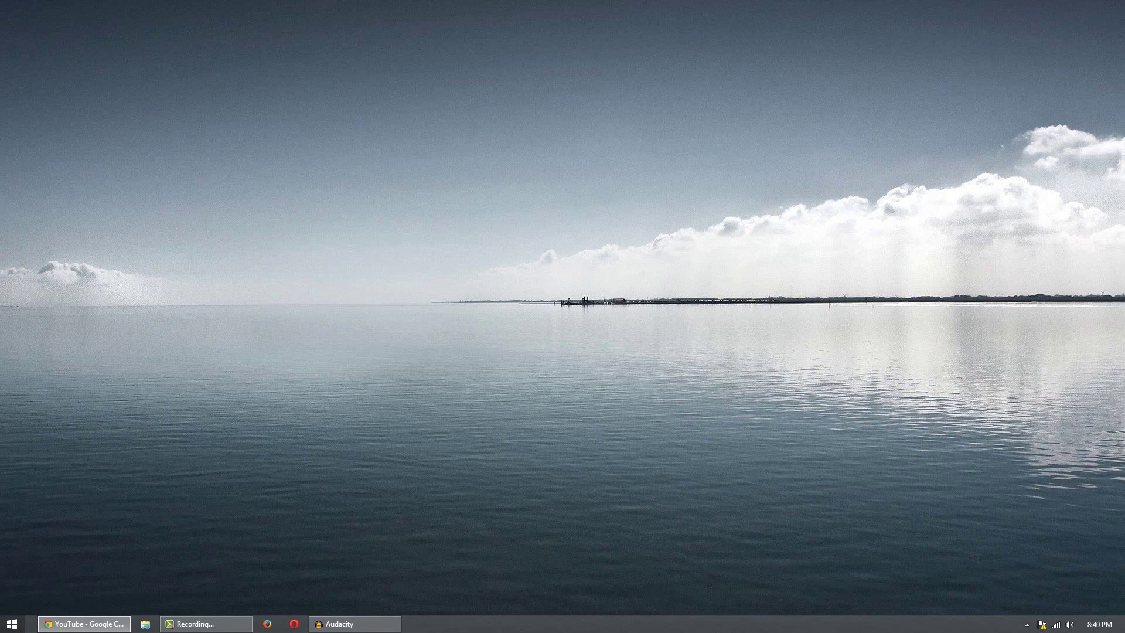
Step: Open Task Manager and show the list of programs that run at startup
{"action": "right_click", "coordinate": [466, 625]}
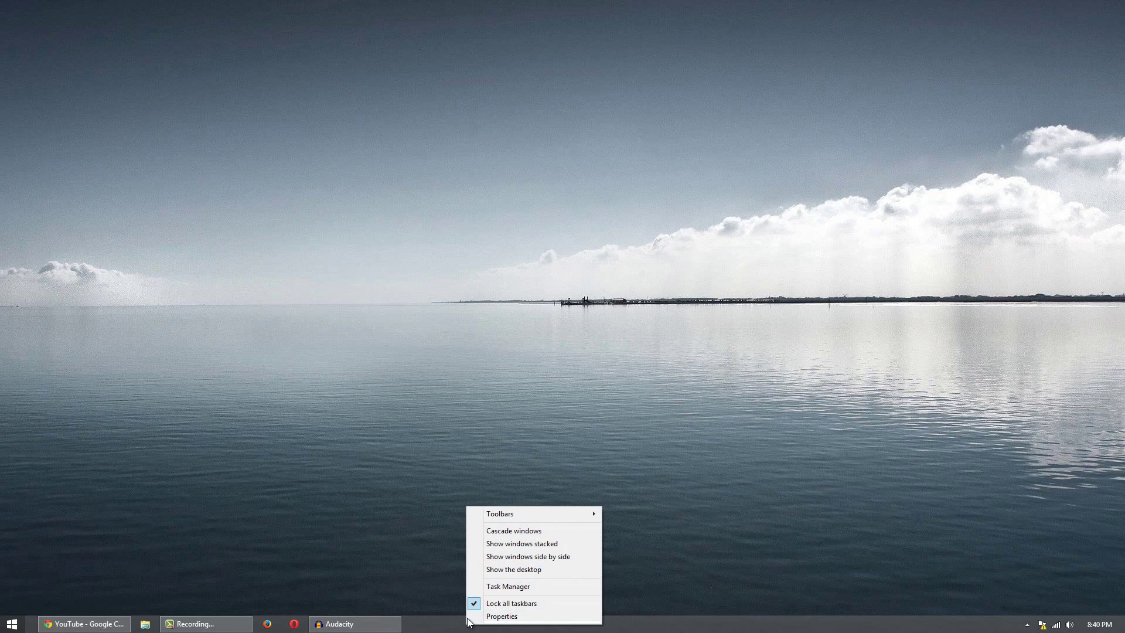
{"action": "left_click", "coordinate": [480, 589]}
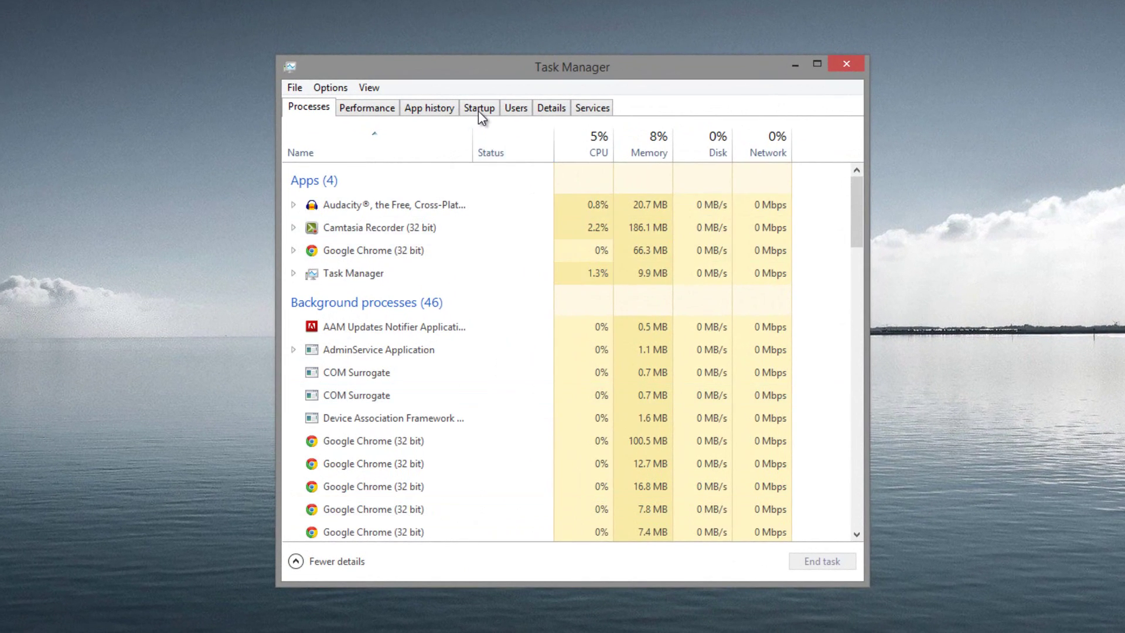
{"action": "left_click", "coordinate": [478, 111]}
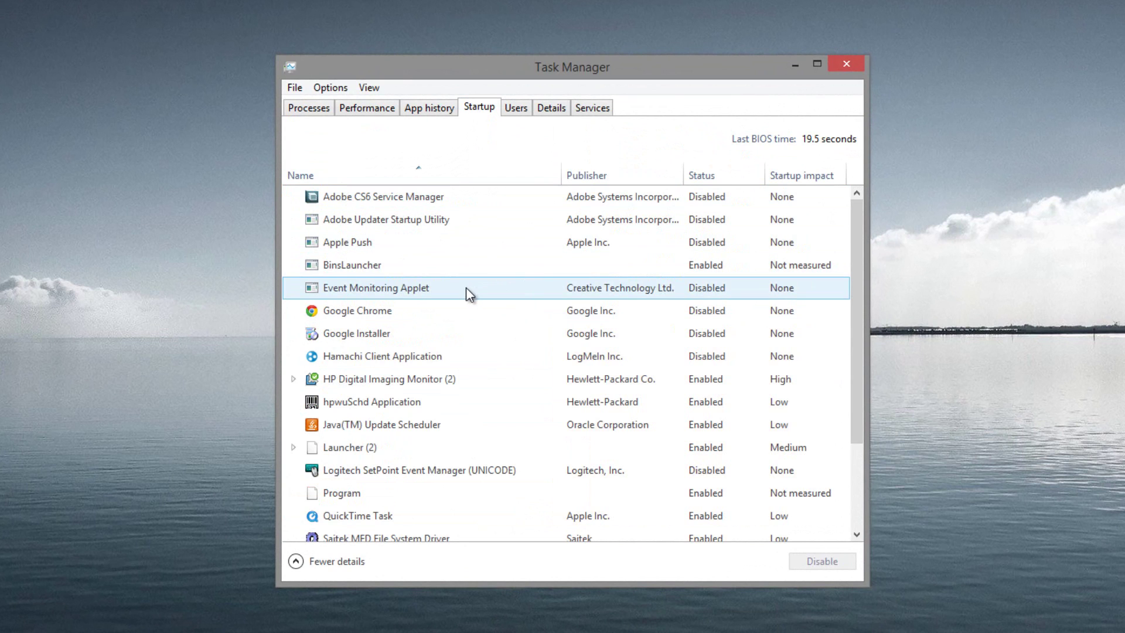
Step: Disable the hpwuSchd Application startup entry and enable it again
{"action": "left_click", "coordinate": [422, 399]}
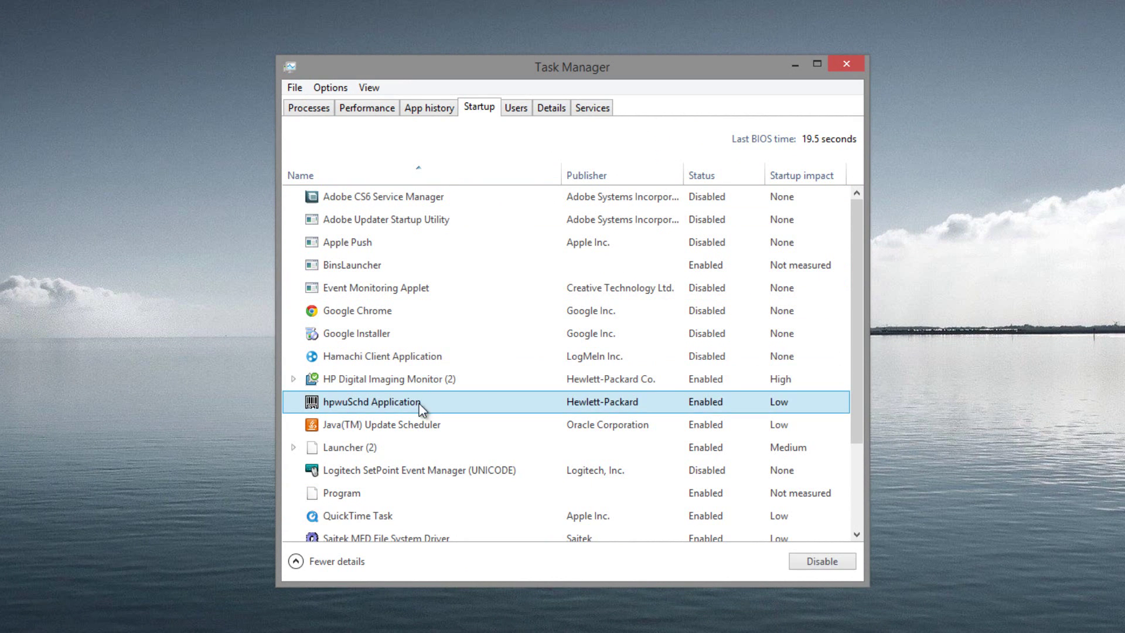
{"action": "left_click", "coordinate": [822, 566]}
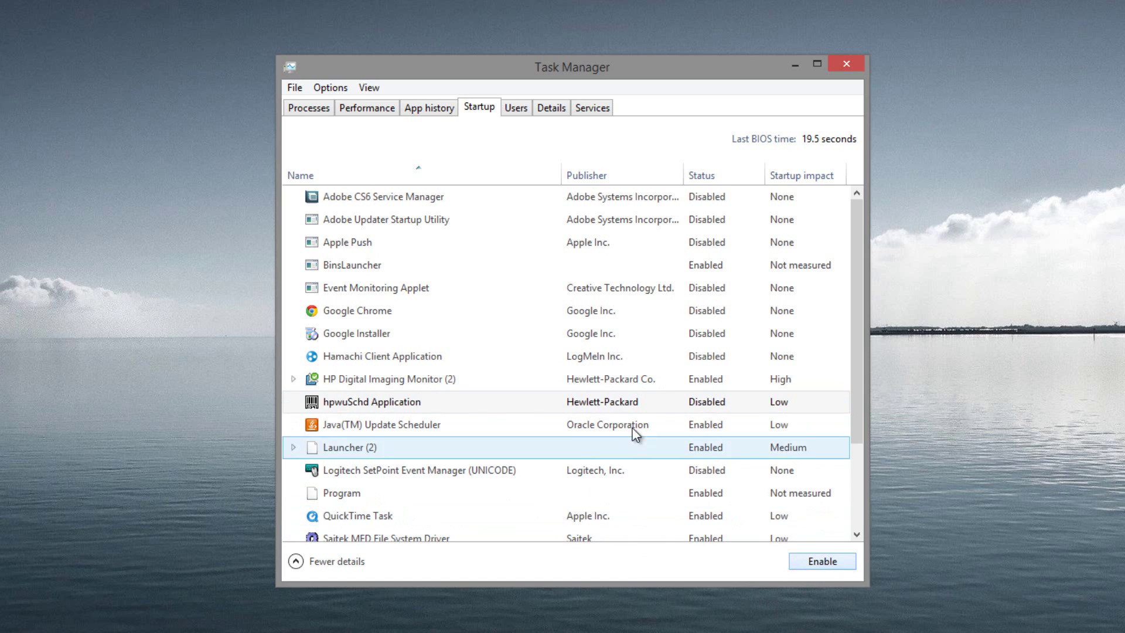
{"action": "left_click", "coordinate": [818, 567]}
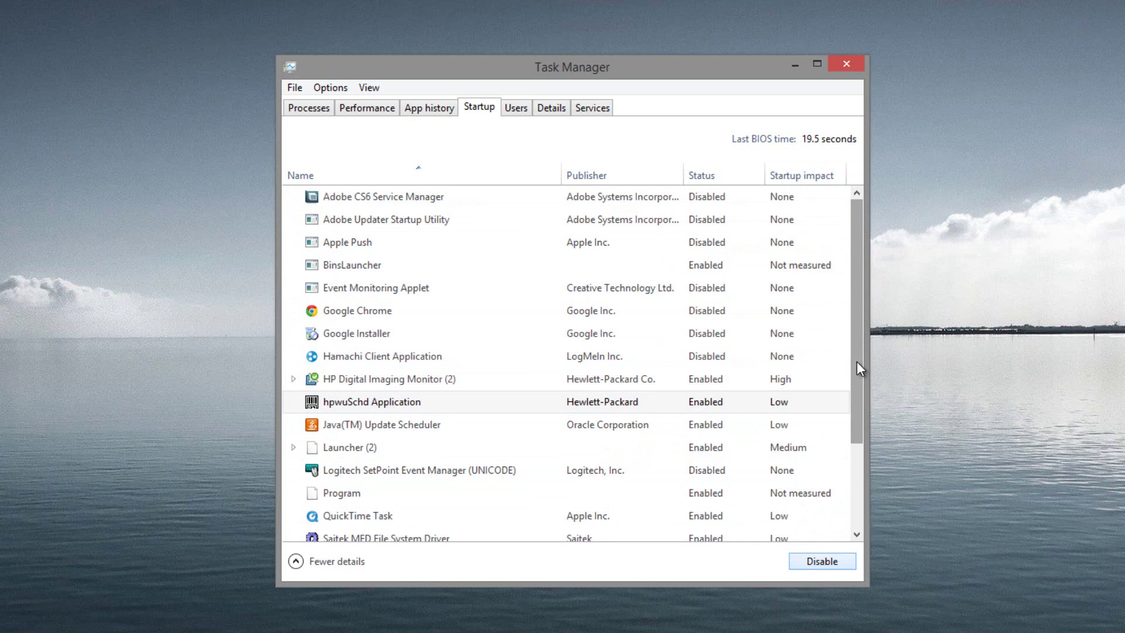
Step: Look through the rest of the startup programs and close Task Manager
{"action": "left_click_drag", "start_coordinate": [857, 361], "coordinate": [863, 452]}
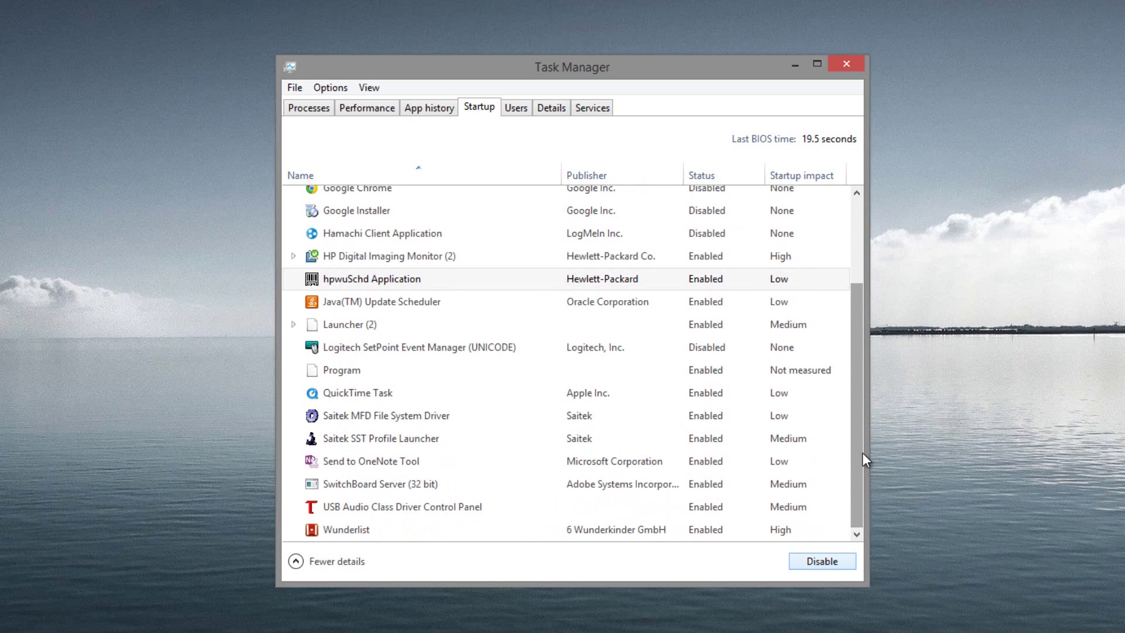
{"action": "left_click_drag", "start_coordinate": [862, 452], "coordinate": [859, 360]}
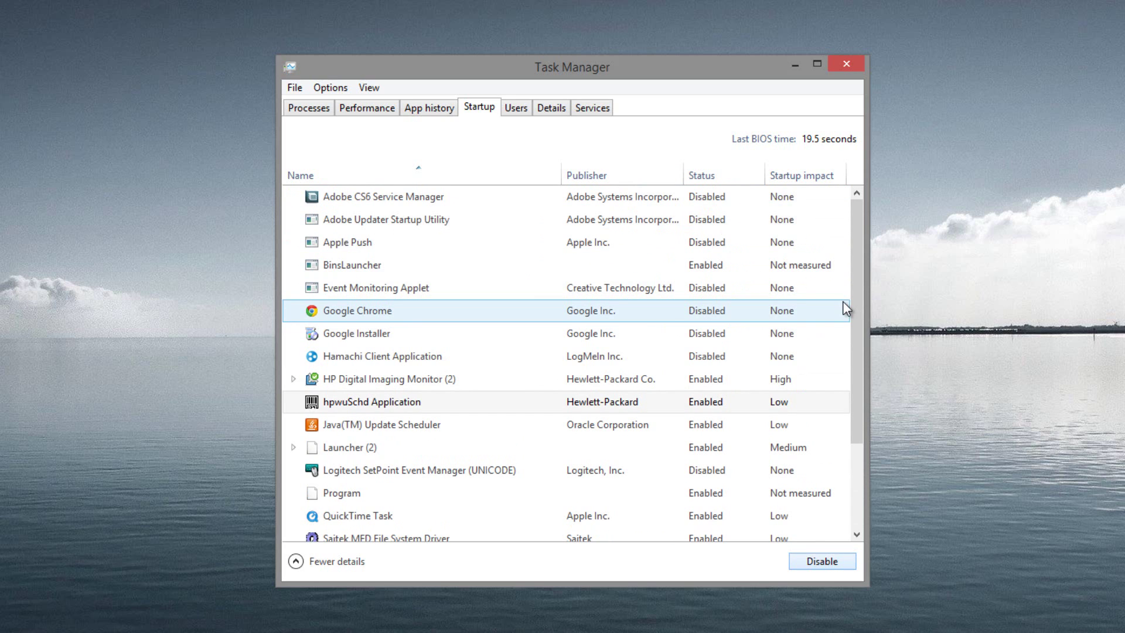
{"action": "left_click", "coordinate": [846, 63]}
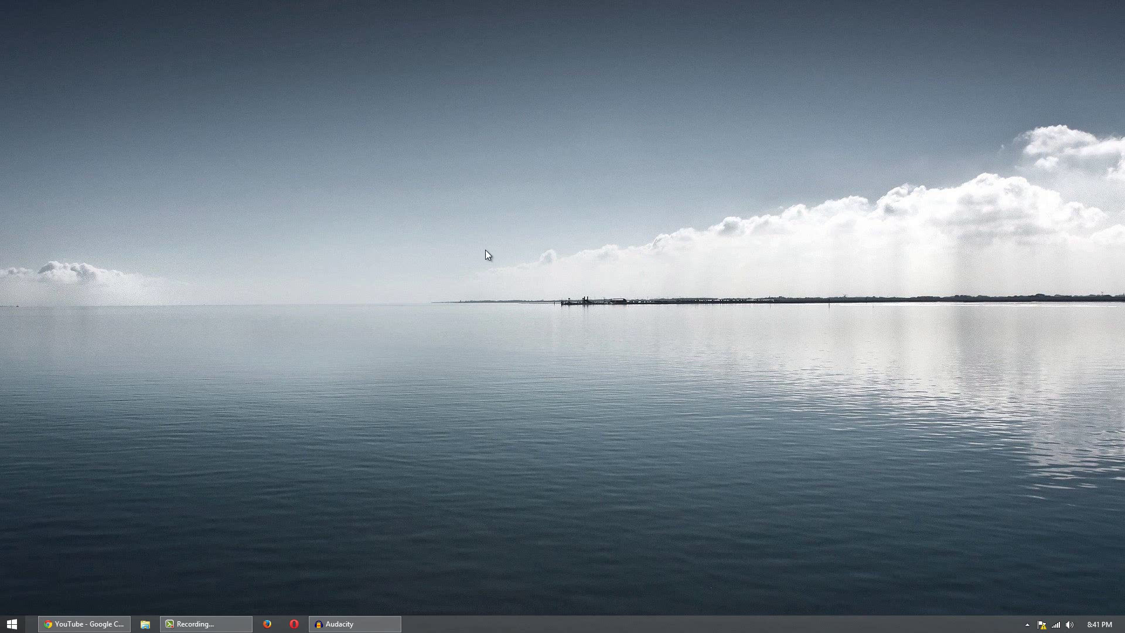
Step: Search the installed programs for CCleaner and launch it
{"action": "left_click", "coordinate": [7, 626]}
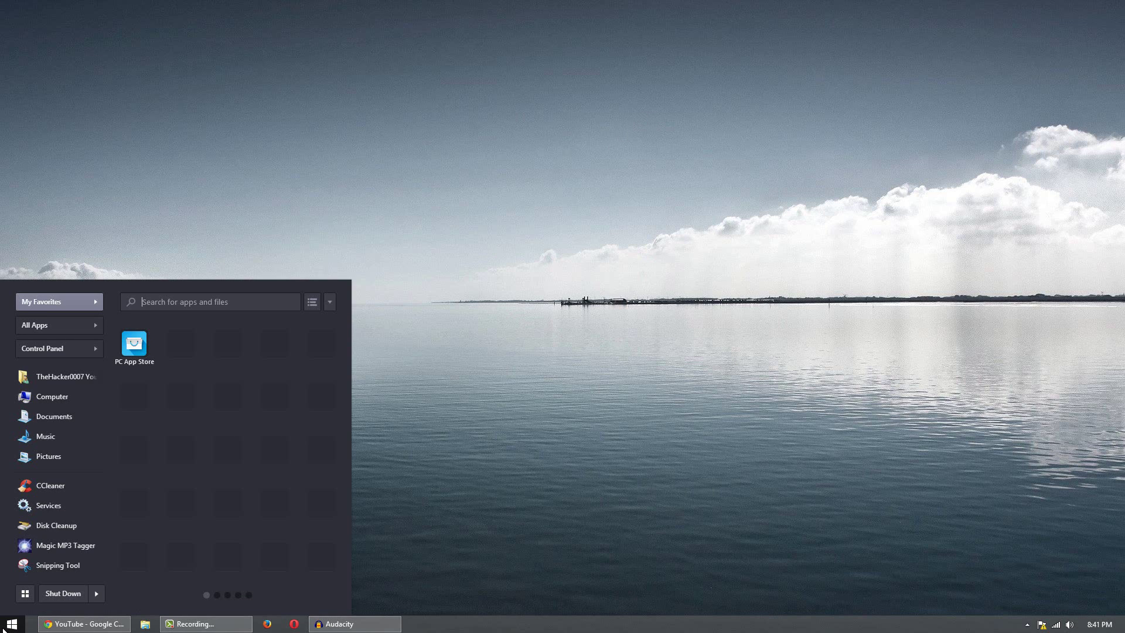
{"action": "type", "text": "ccl"}
{"action": "key", "text": "Escape"}
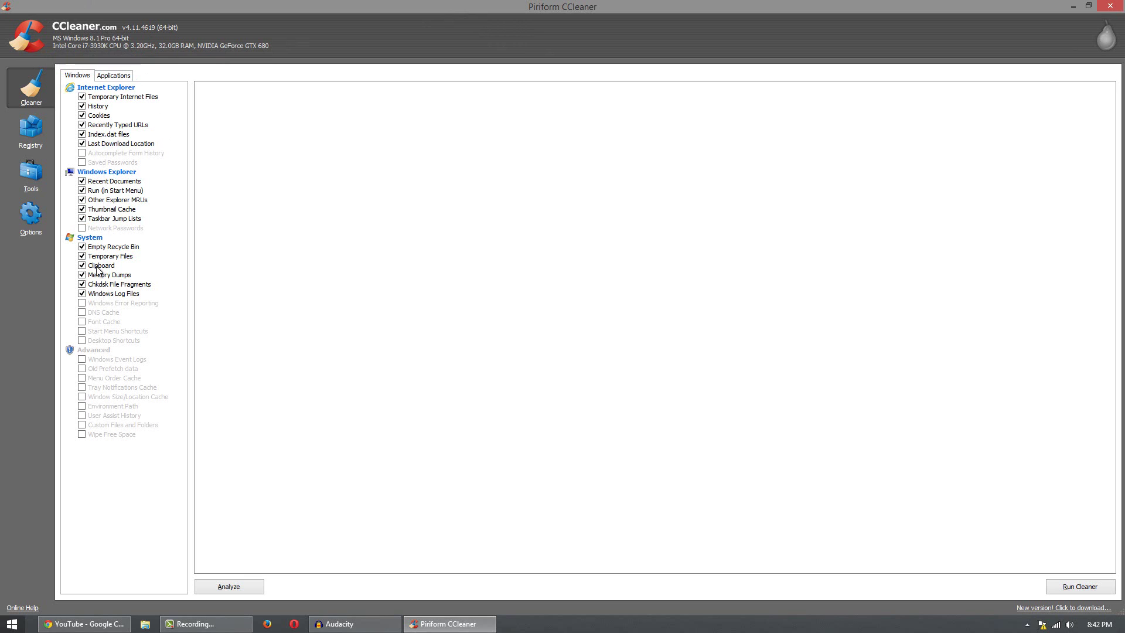
Step: Review the cleaning options for applications and return to the Windows cleaning options
{"action": "left_click", "coordinate": [116, 80]}
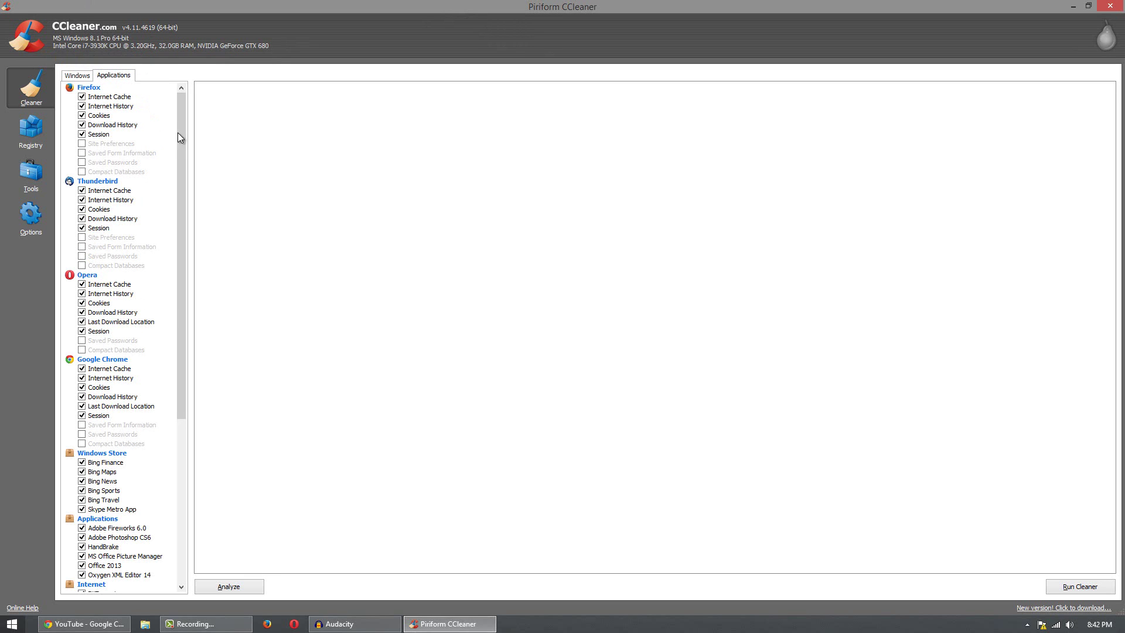
{"action": "mouse_move", "coordinate": [179, 130]}
{"action": "left_mouse_down"}
{"action": "mouse_move", "coordinate": [180, 259]}
{"action": "mouse_move", "coordinate": [174, 127]}
{"action": "left_mouse_up"}
{"action": "left_click", "coordinate": [77, 75]}
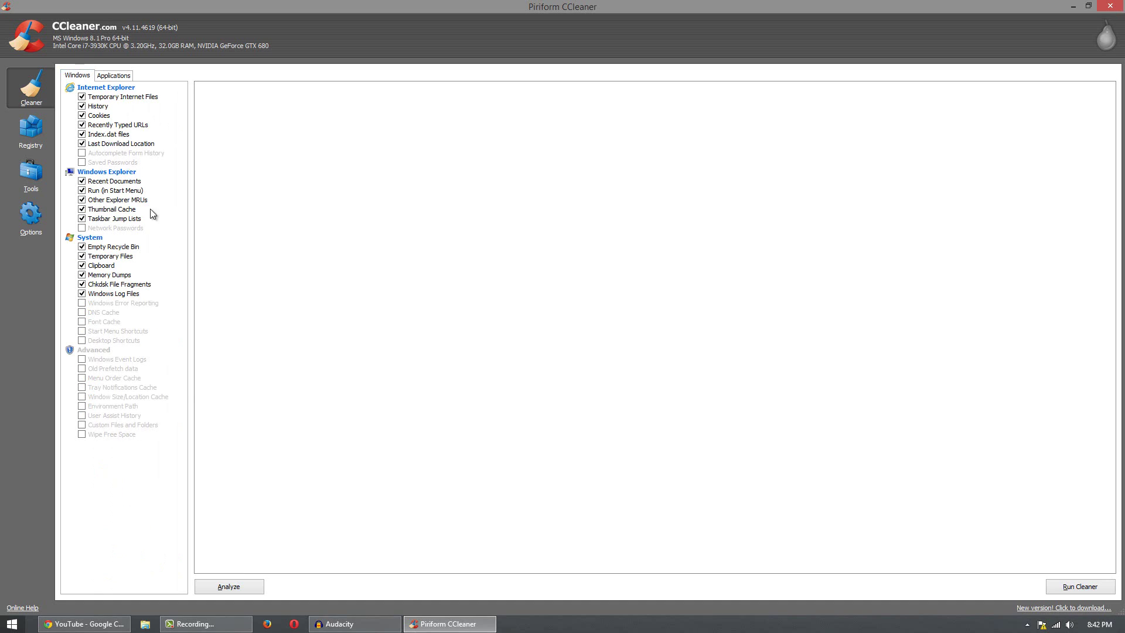
Step: Analyze the system for removable files and run the cleaner to delete them permanently, declining to close Google Chrome
{"action": "left_click", "coordinate": [229, 586]}
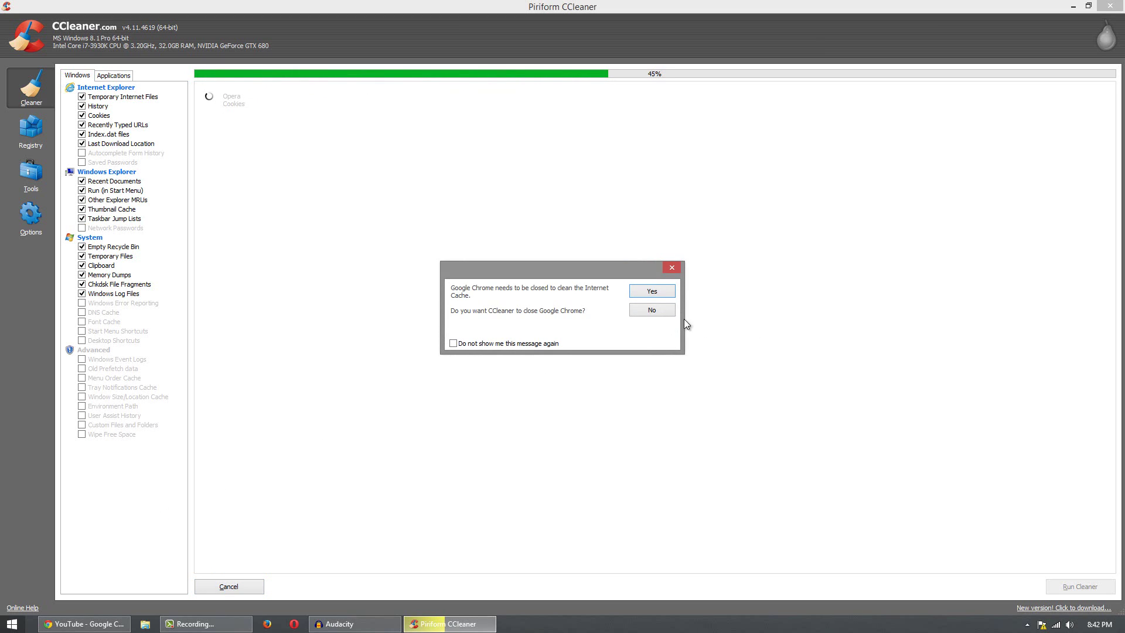
{"action": "left_click", "coordinate": [660, 310]}
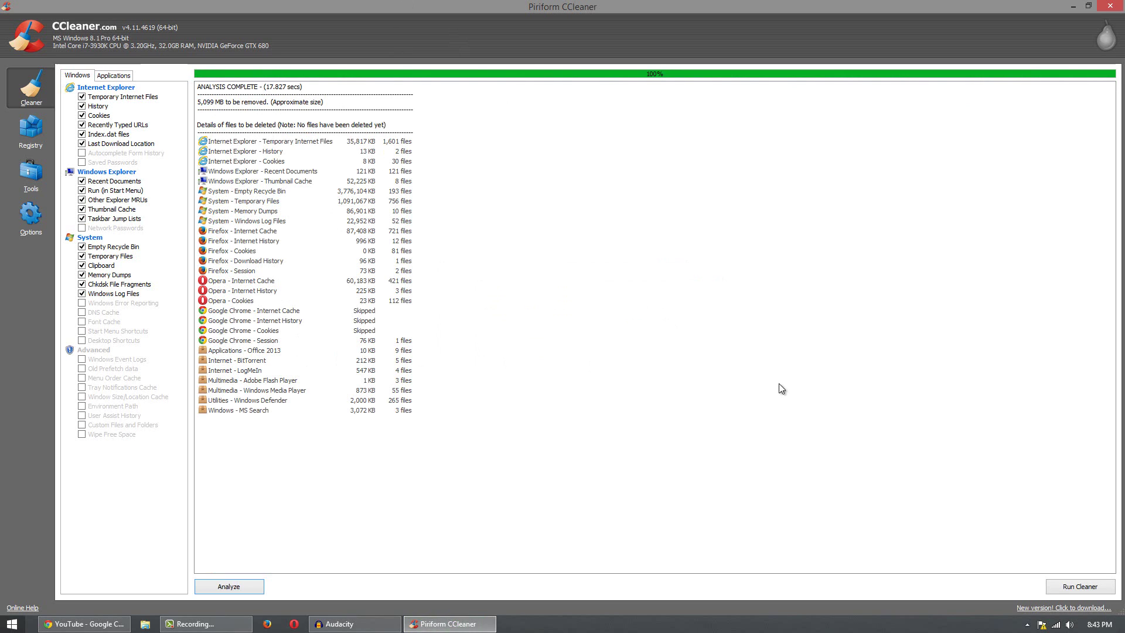
{"action": "left_click", "coordinate": [1065, 588]}
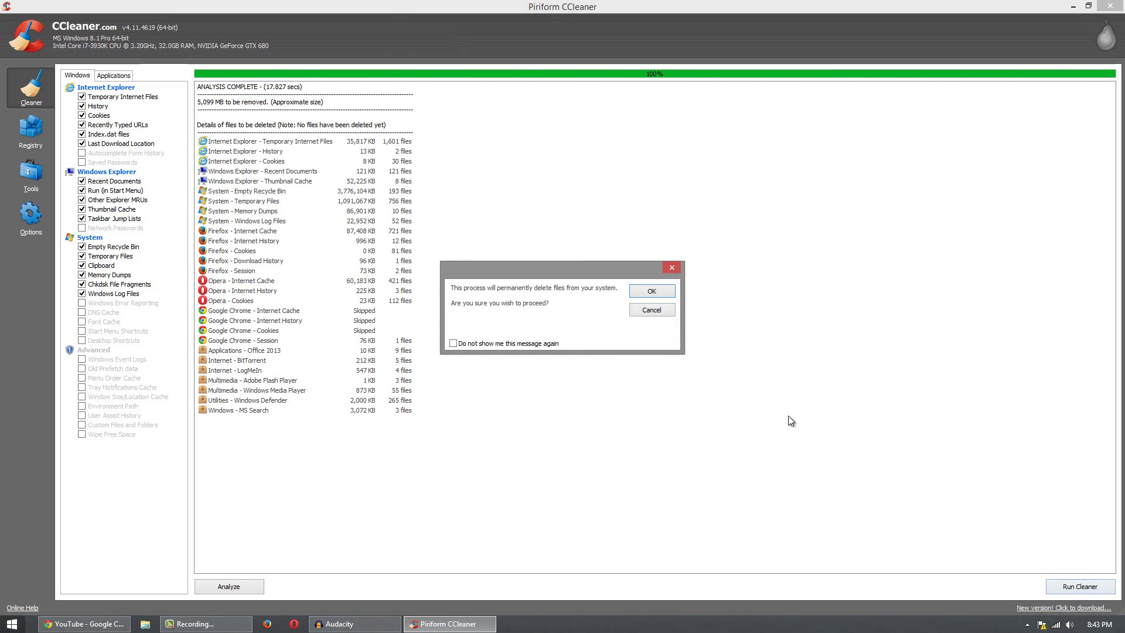
{"action": "left_click", "coordinate": [652, 293]}
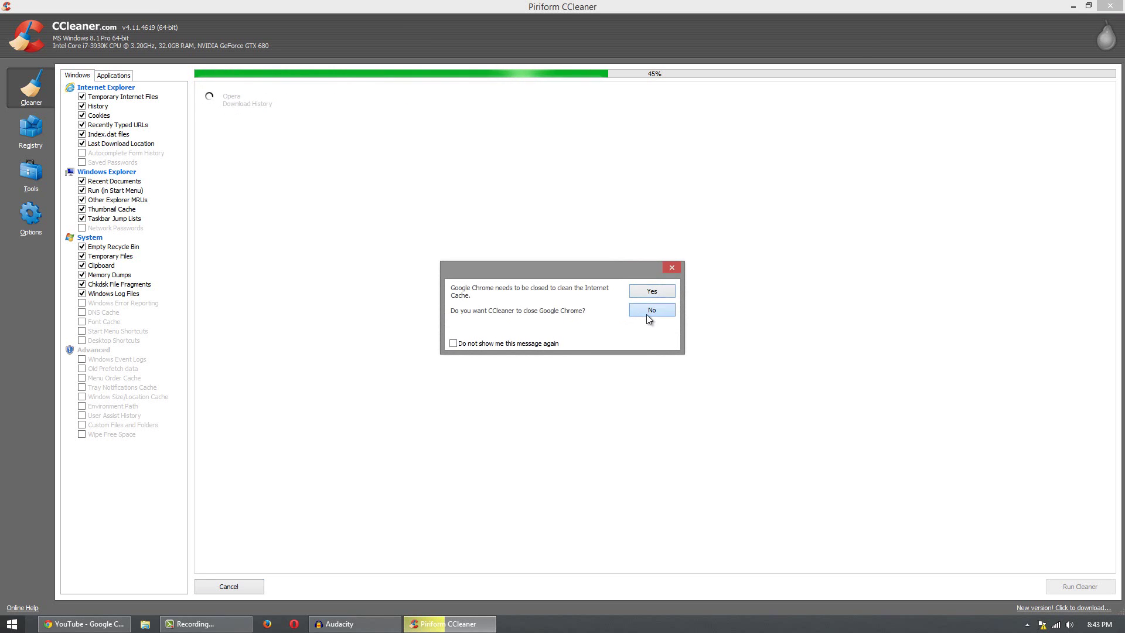
{"action": "left_click", "coordinate": [649, 318]}
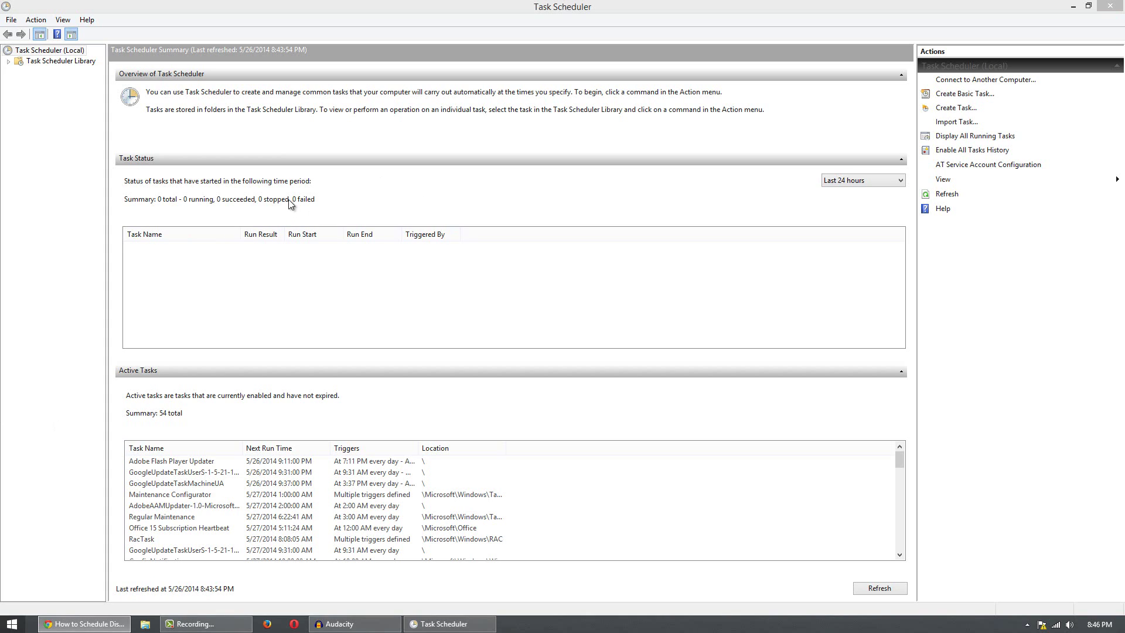
Step: In Task Scheduler, start a basic task named Disk Cleanup and give it a weekly trigger
{"action": "left_click", "coordinate": [976, 96]}
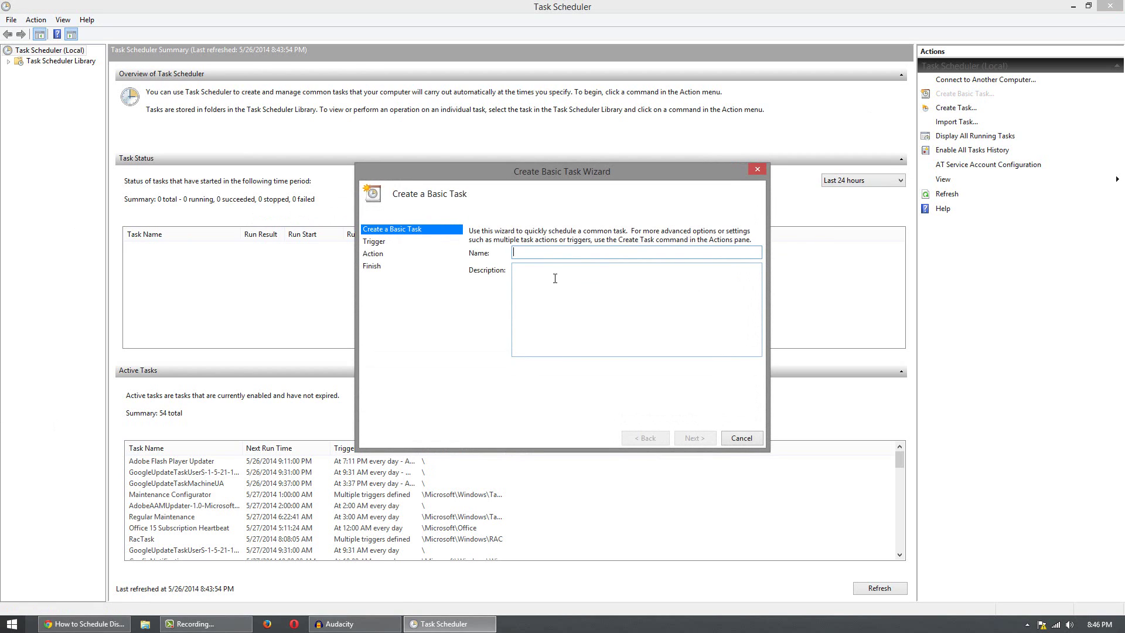
{"action": "type", "text": "Disk Cleanup"}
{"action": "left_click", "coordinate": [686, 436]}
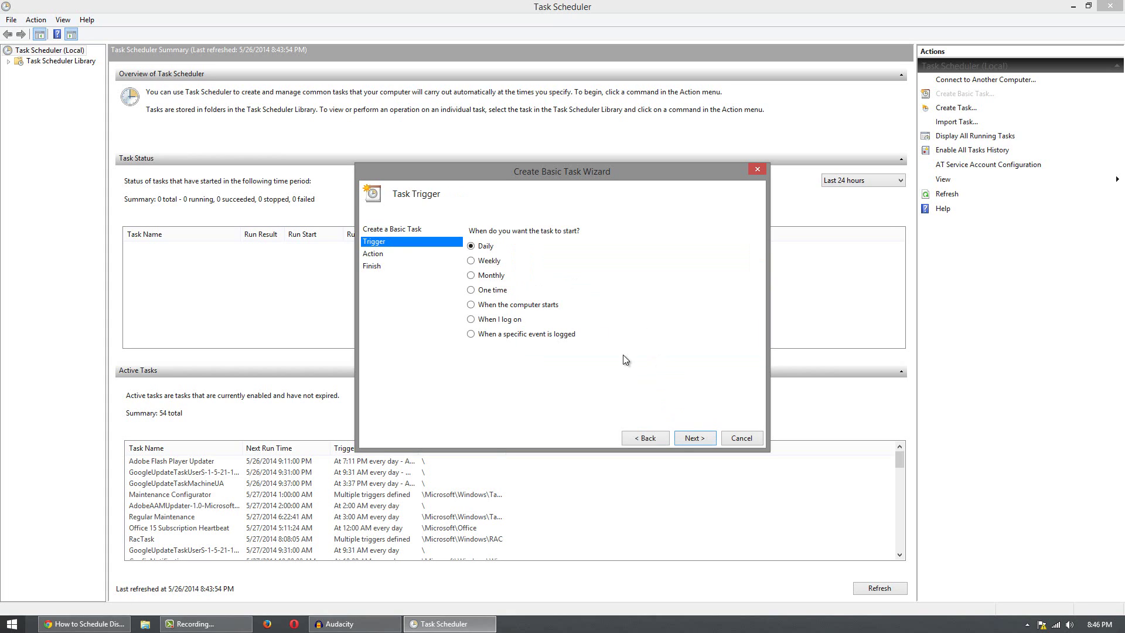
{"action": "left_click", "coordinate": [490, 262]}
{"action": "left_click", "coordinate": [695, 438]}
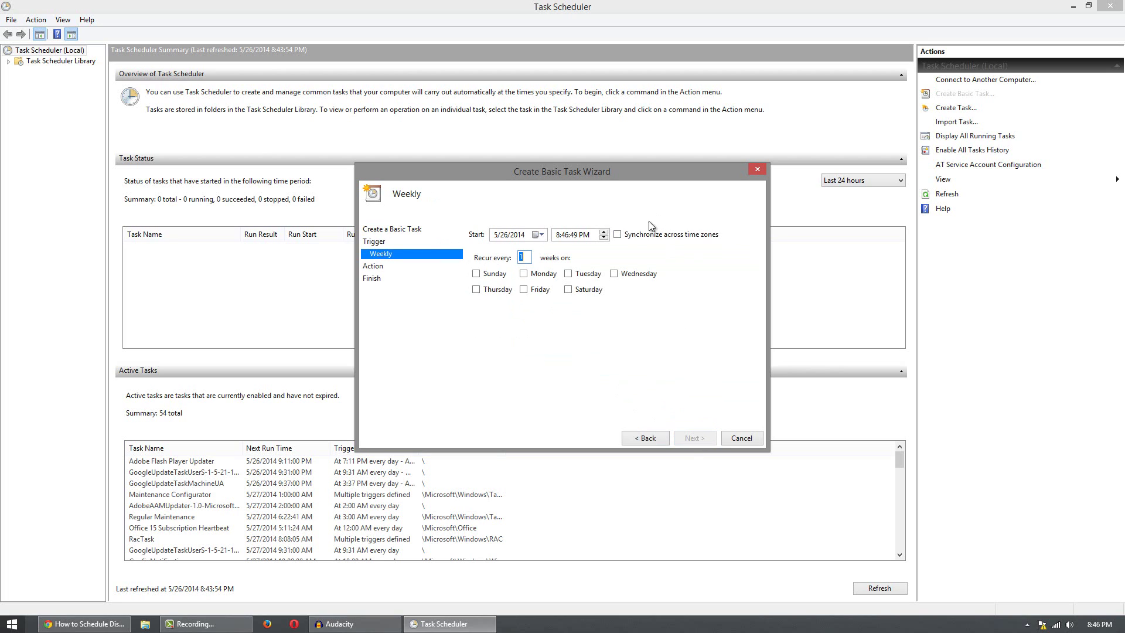
Step: Schedule the task to start 5/25/2014 at 3:46:49 PM, synchronized across time zones, recurring on Sunday
{"action": "left_click", "coordinate": [540, 234]}
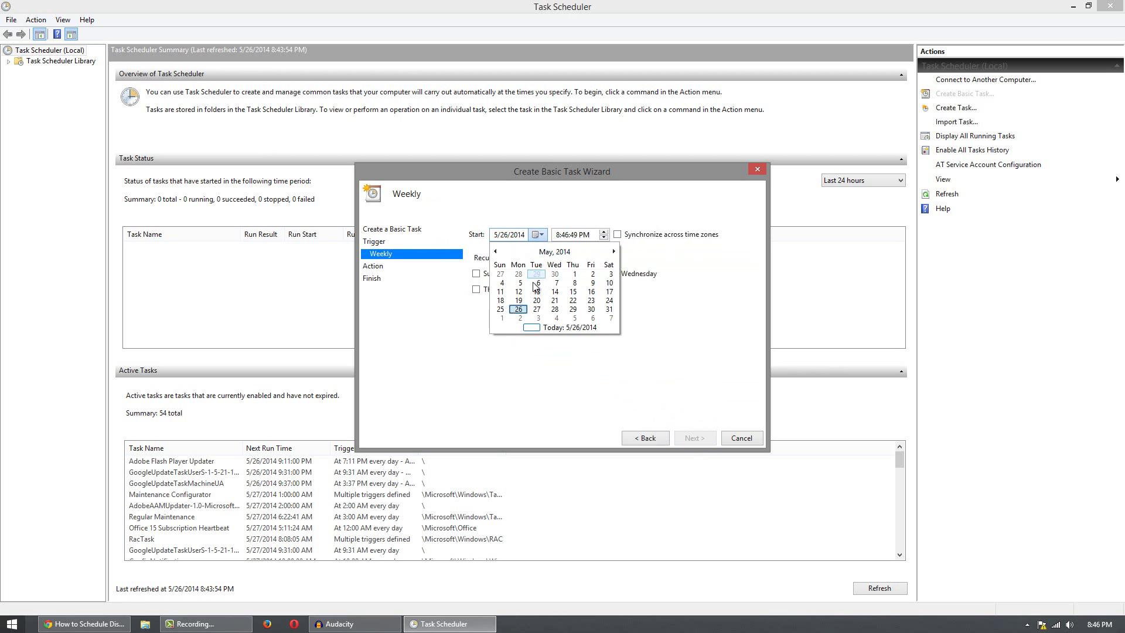
{"action": "left_click", "coordinate": [499, 310]}
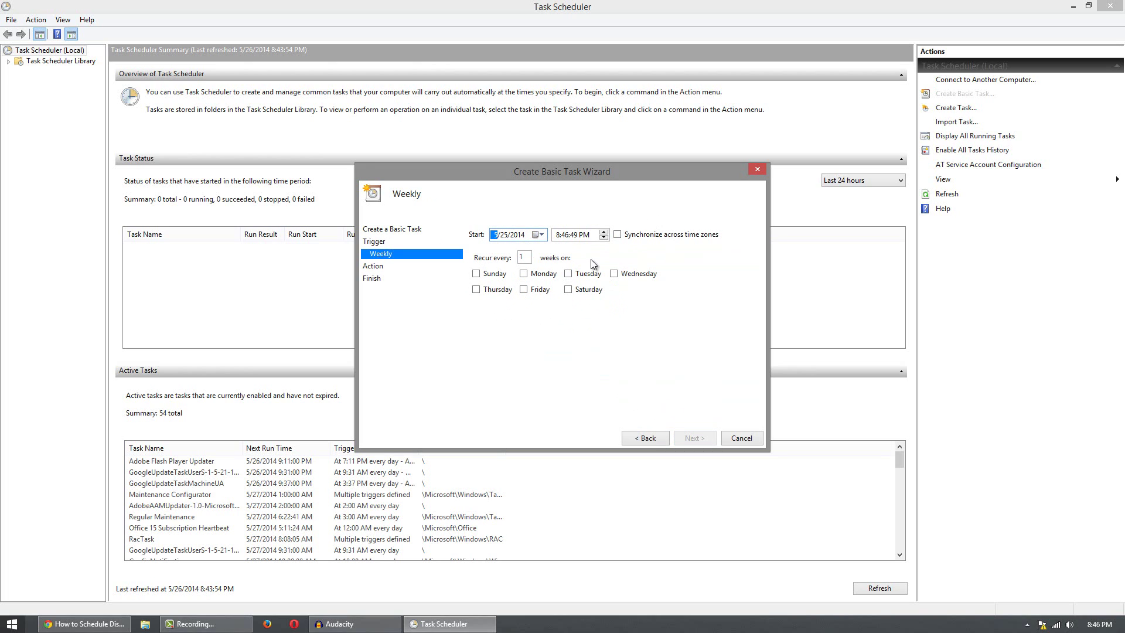
{"action": "left_click", "coordinate": [558, 237]}
{"action": "left_click", "coordinate": [646, 235]}
{"action": "left_click", "coordinate": [498, 287]}
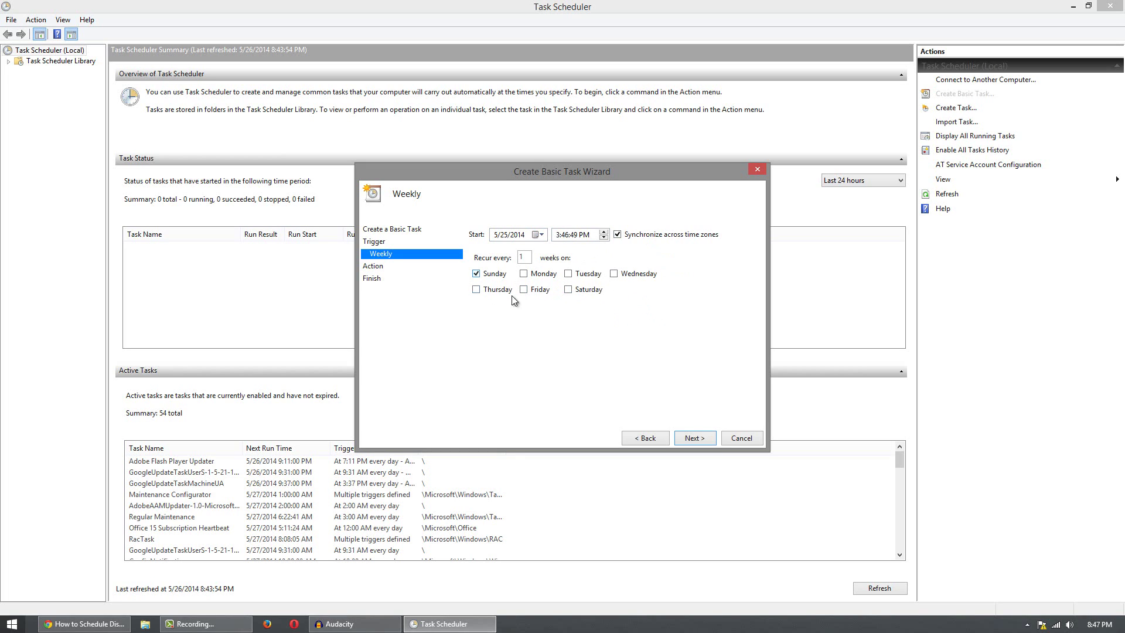
{"action": "left_click", "coordinate": [687, 438]}
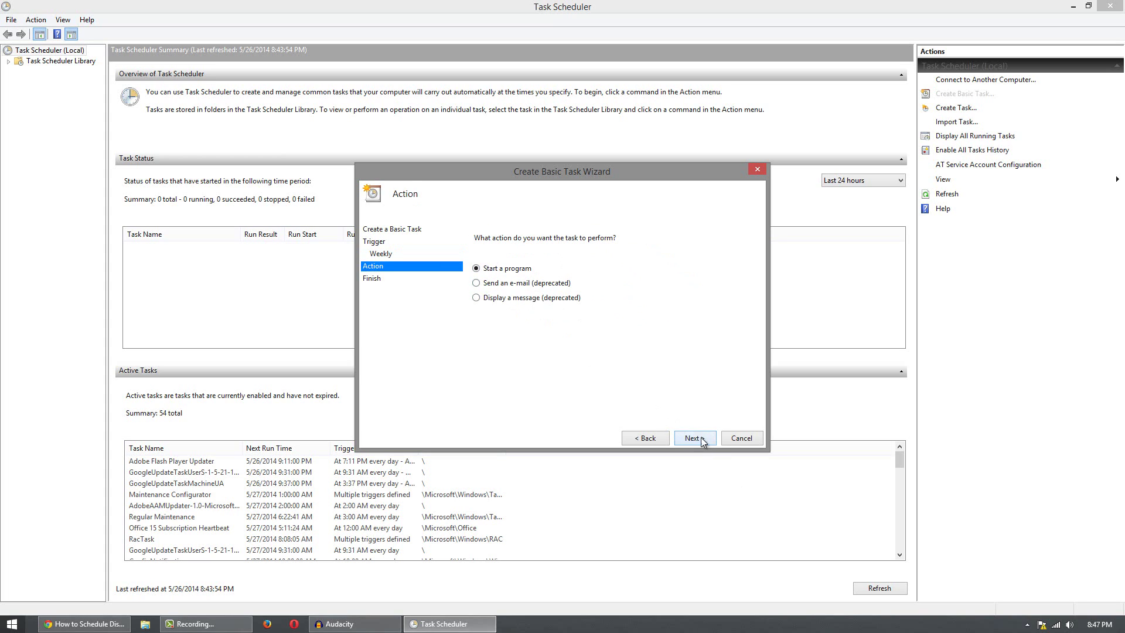
Step: Set the task's action to start a program and browse to the C:\Windows\System32 folder for it
{"action": "left_click", "coordinate": [680, 437]}
{"action": "left_click", "coordinate": [726, 259]}
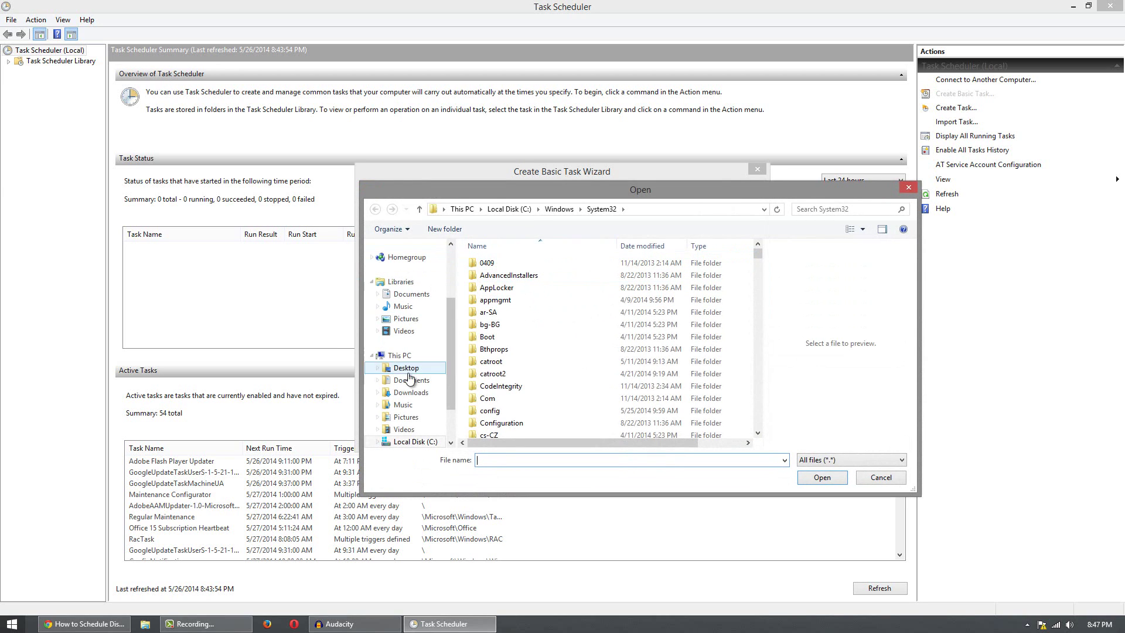
{"action": "left_click", "coordinate": [410, 355]}
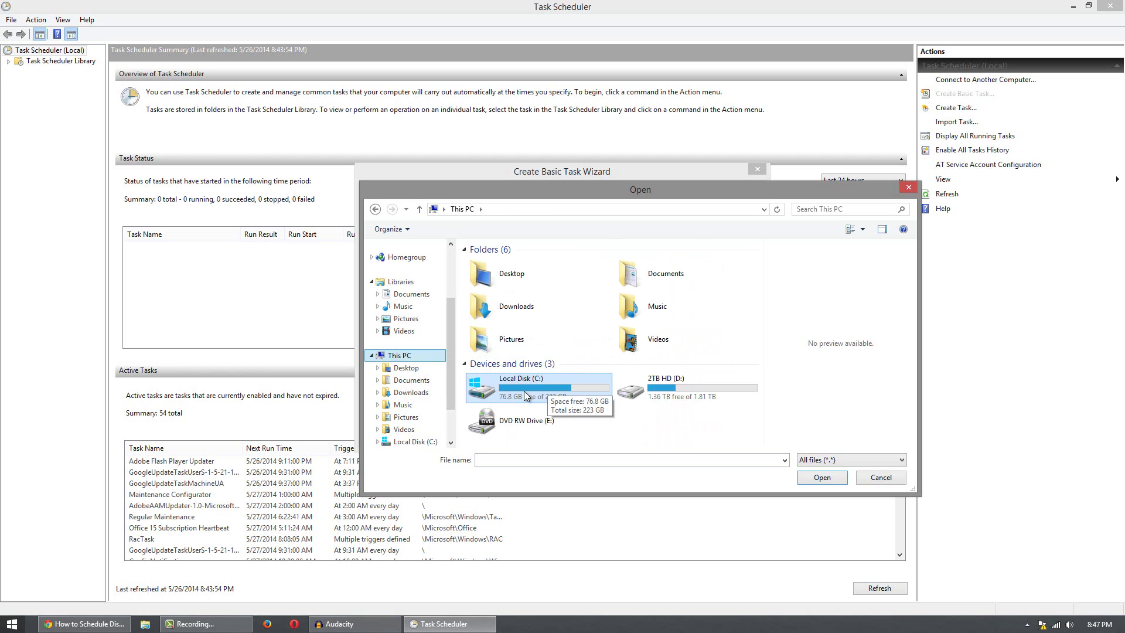
{"action": "double_click", "coordinate": [556, 390]}
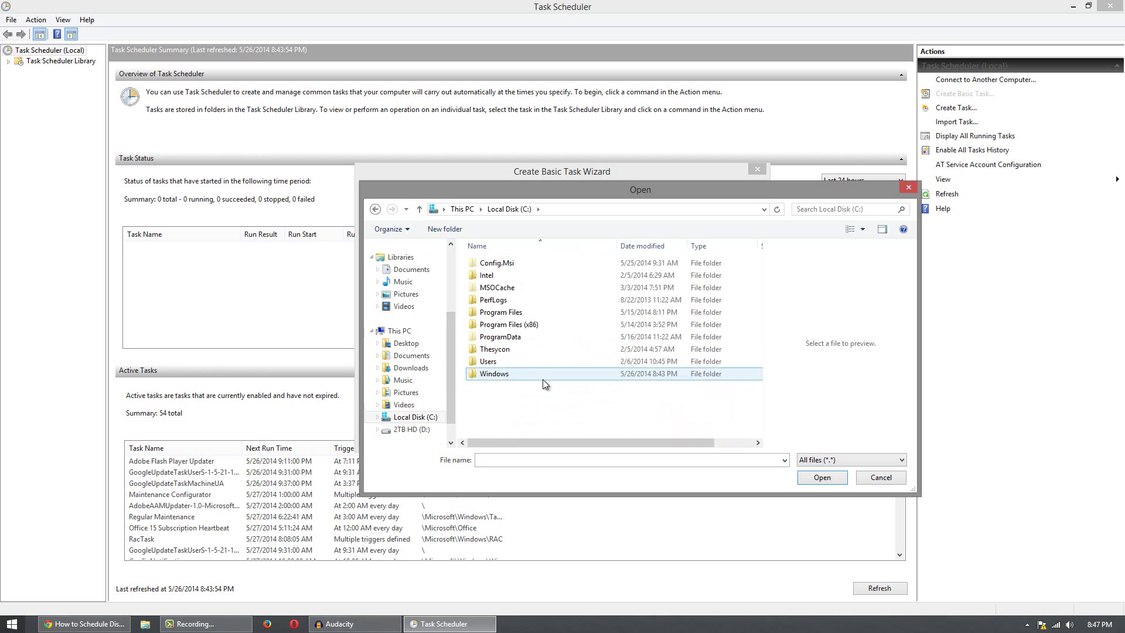
{"action": "double_click", "coordinate": [510, 374]}
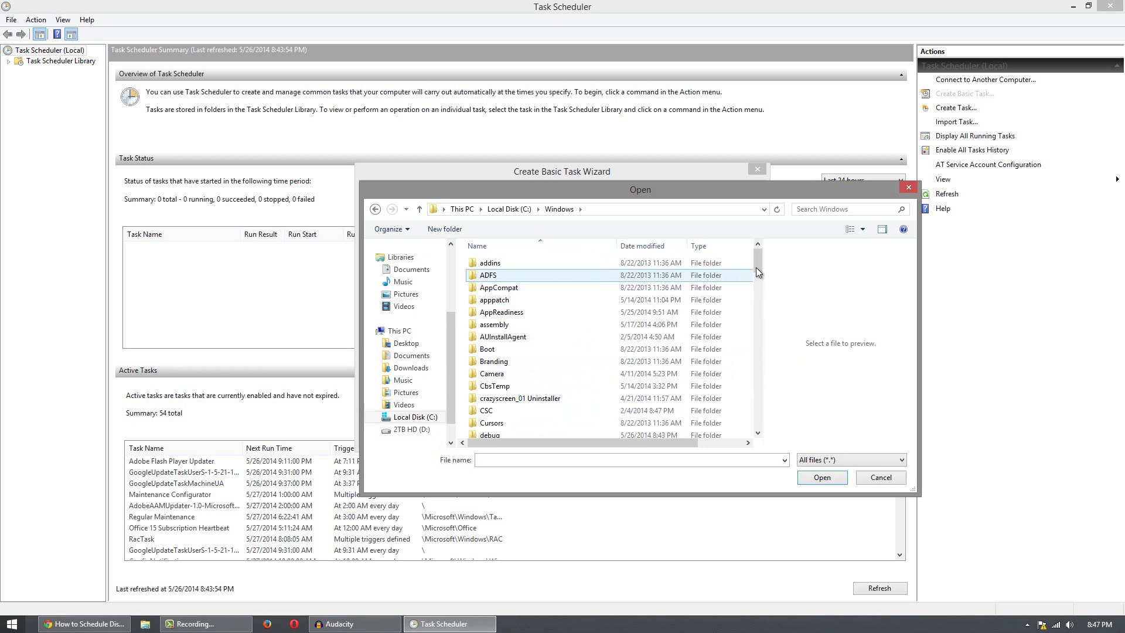
{"action": "left_click_drag", "start_coordinate": [757, 267], "coordinate": [759, 342]}
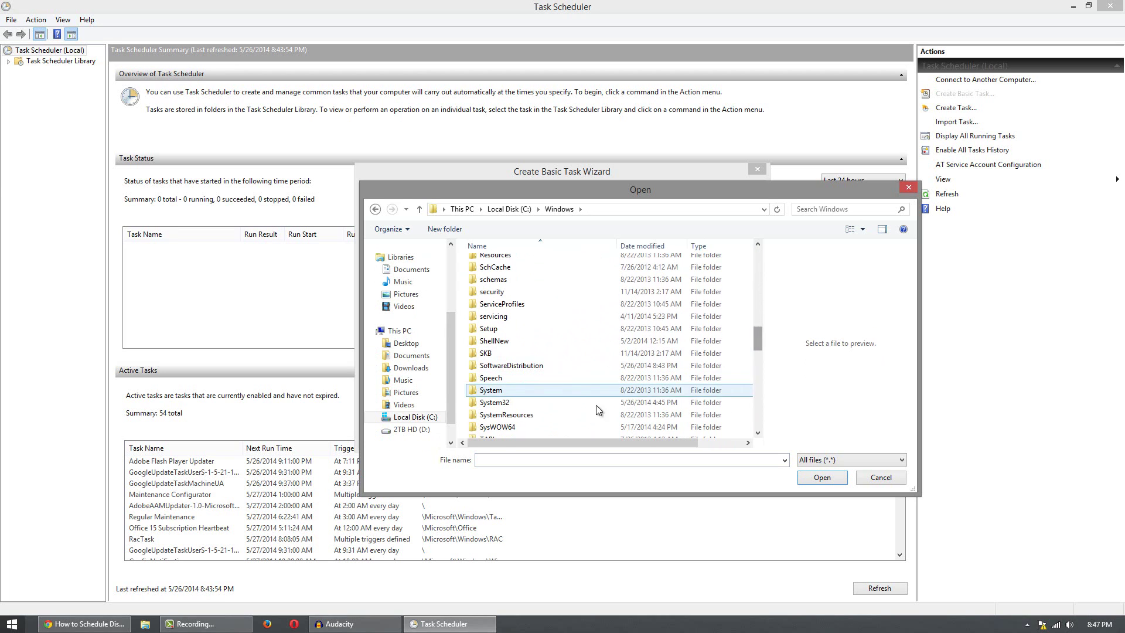
{"action": "double_click", "coordinate": [567, 407]}
Step: Choose cleanmgr.exe in the System32 folder as the task's program and continue through the wizard
{"action": "left_click", "coordinate": [567, 410]}
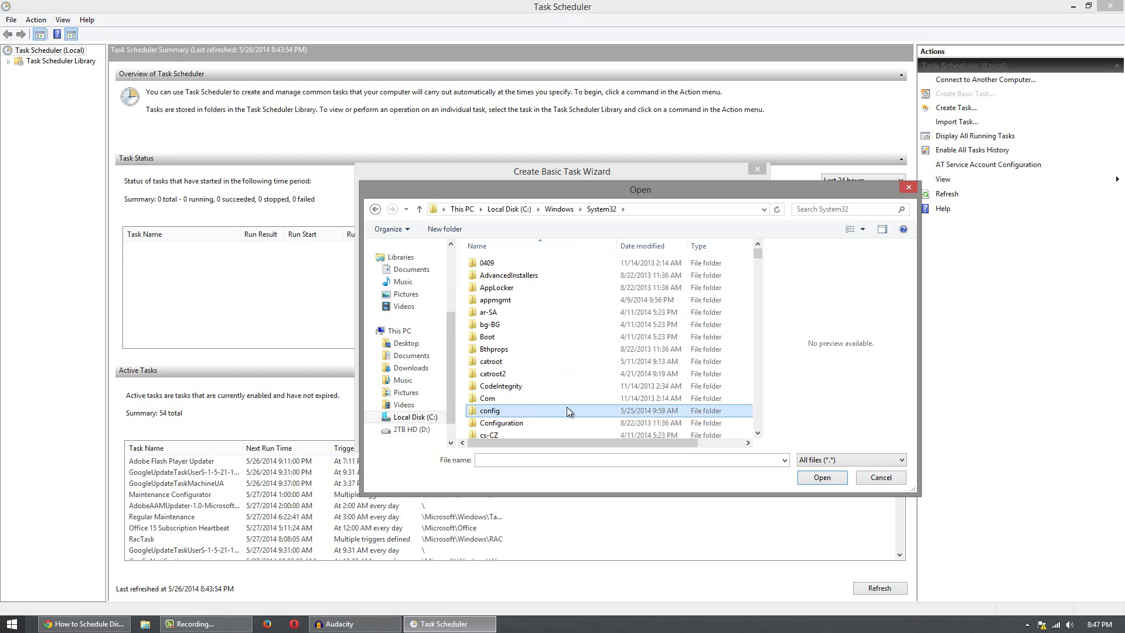
{"action": "key", "text": "Down"}
{"action": "key", "text": "Down"}
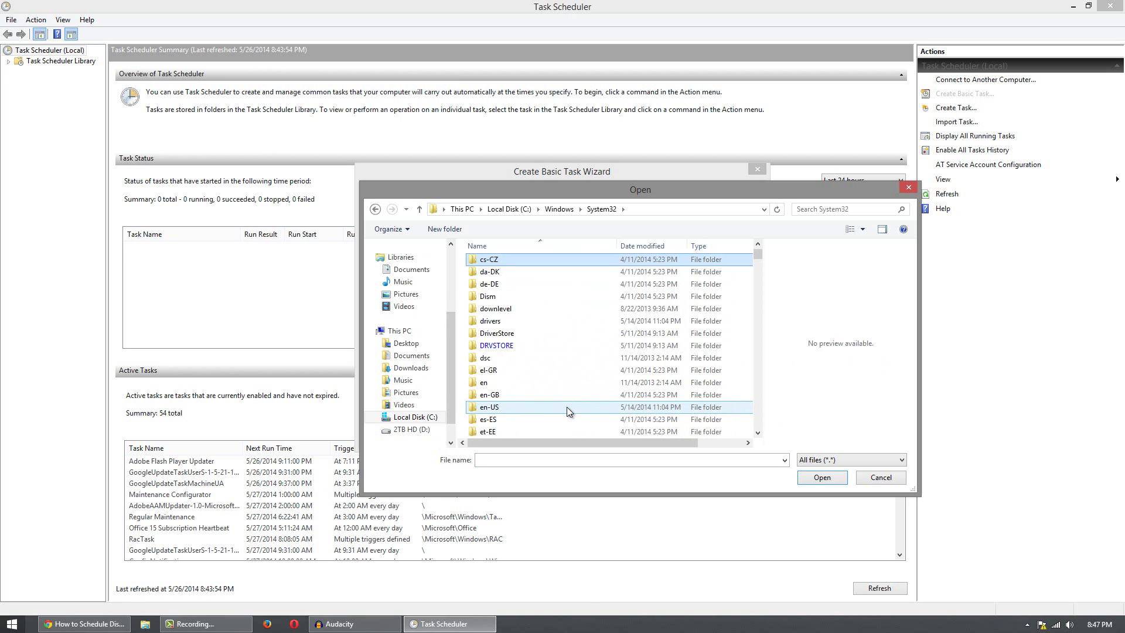
{"action": "key", "text": "c"}
{"action": "key", "text": "Down"}
{"action": "key", "text": "Down"}
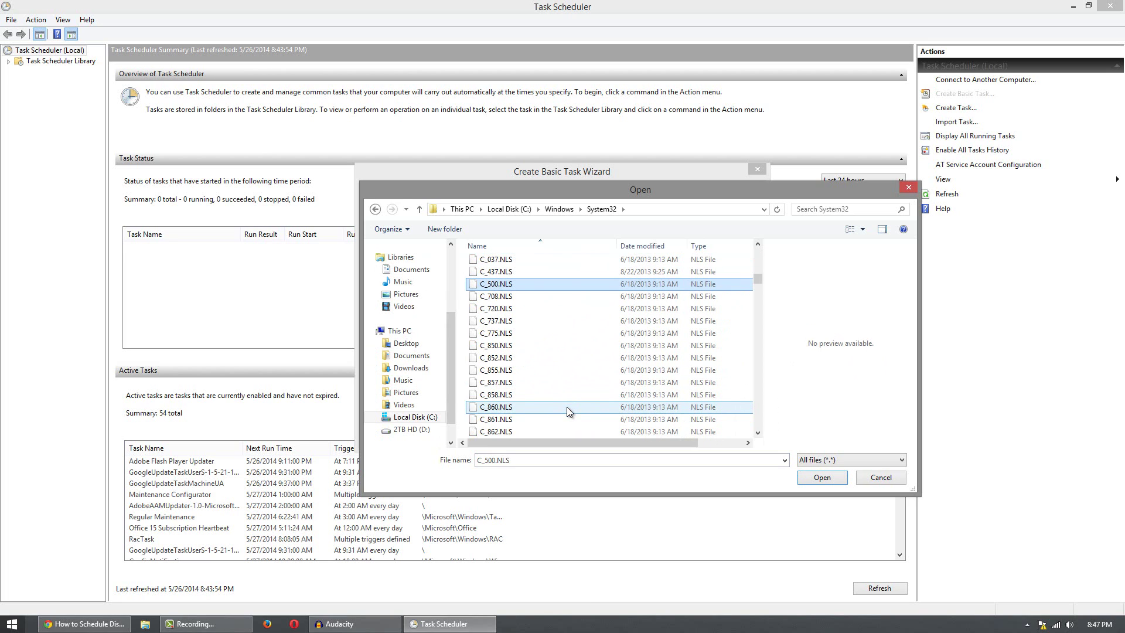
{"action": "type", "text": "clb.dll"}
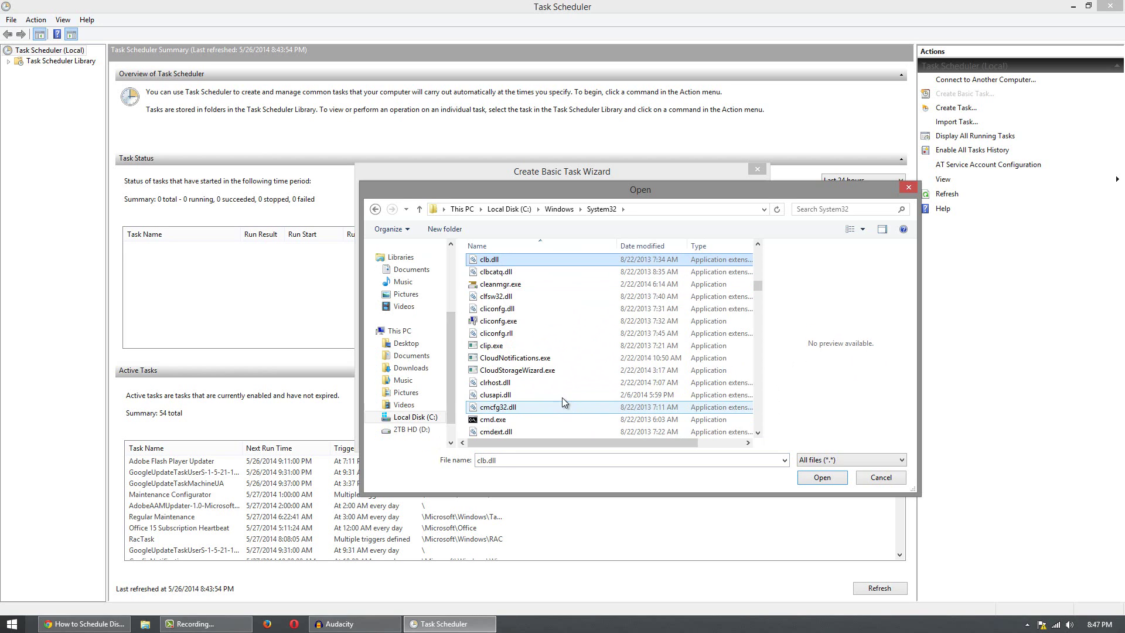
{"action": "left_click", "coordinate": [509, 285]}
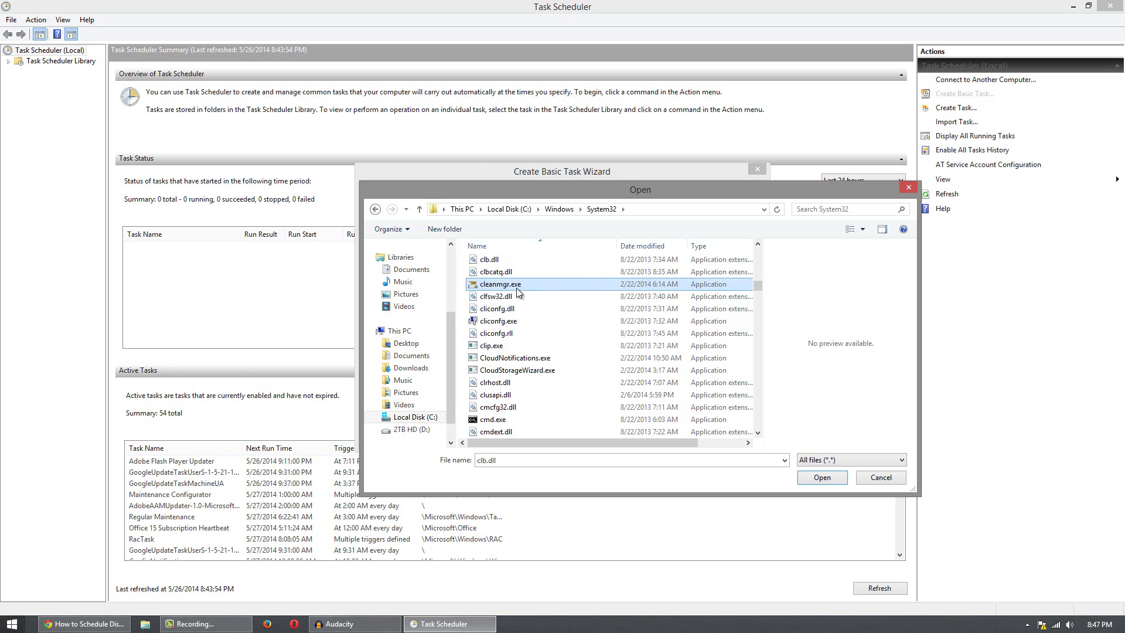
{"action": "left_click", "coordinate": [807, 478]}
{"action": "left_click", "coordinate": [695, 438]}
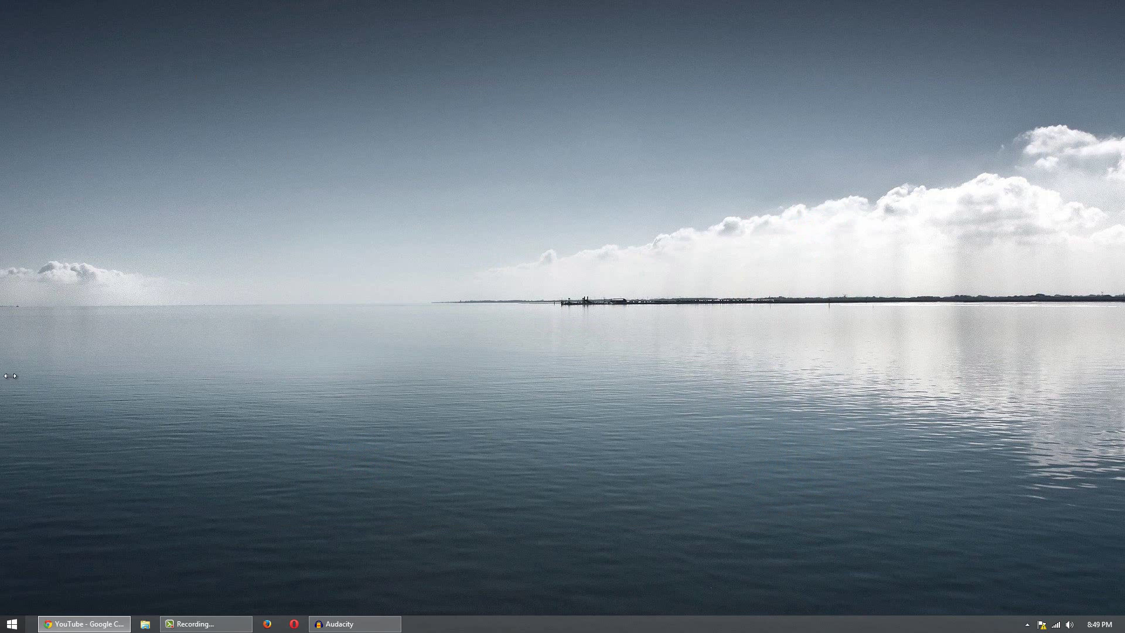
Step: Search the Start menu for "featu" and open Turn Windows features on or off
{"action": "left_click", "coordinate": [12, 624]}
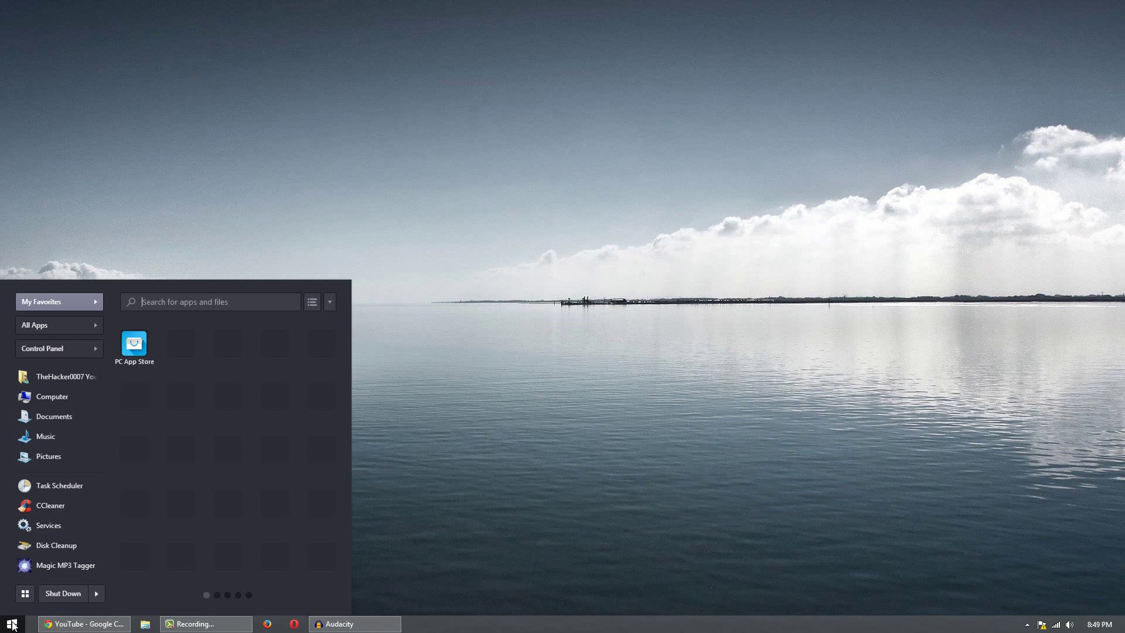
{"action": "type", "text": "featu"}
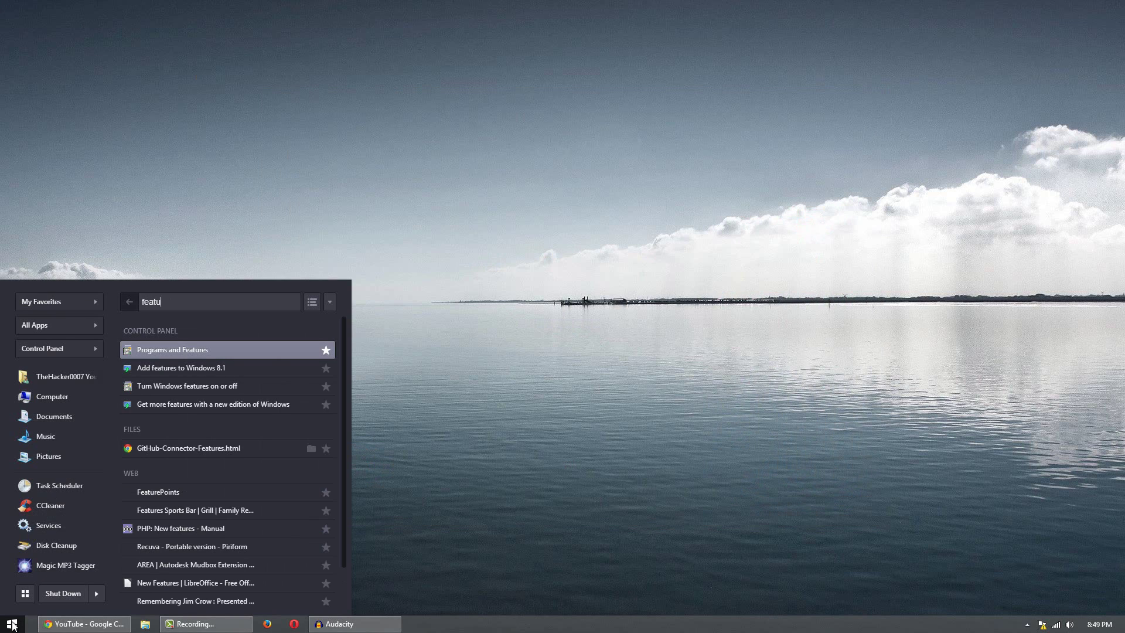
{"action": "key", "text": "Down"}
{"action": "key", "text": "Down"}
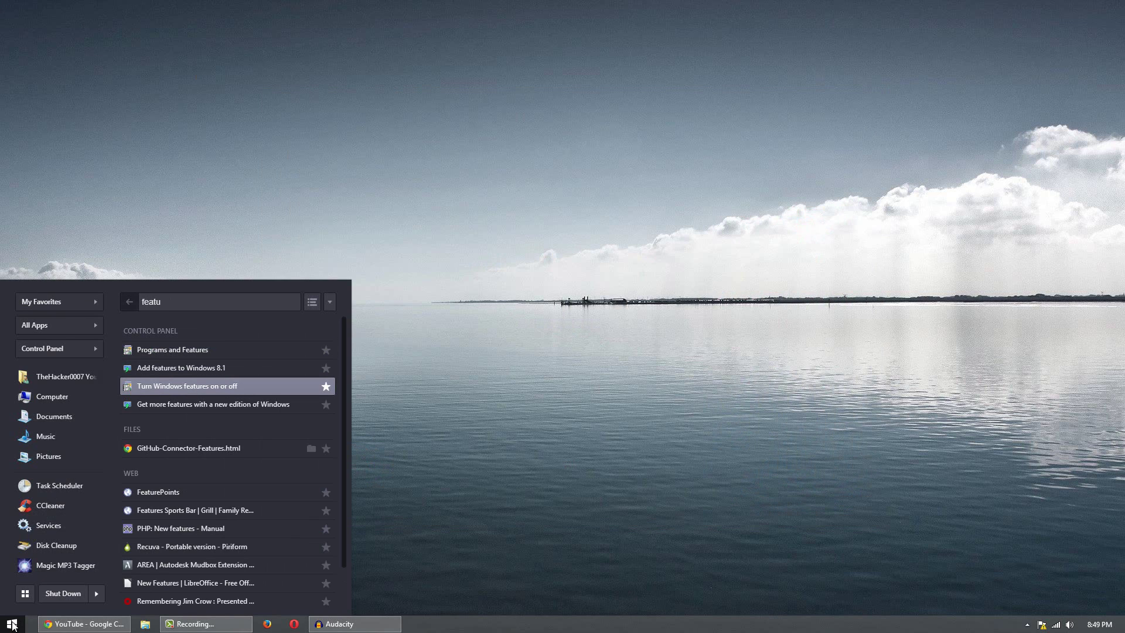
{"action": "key", "text": "Return"}
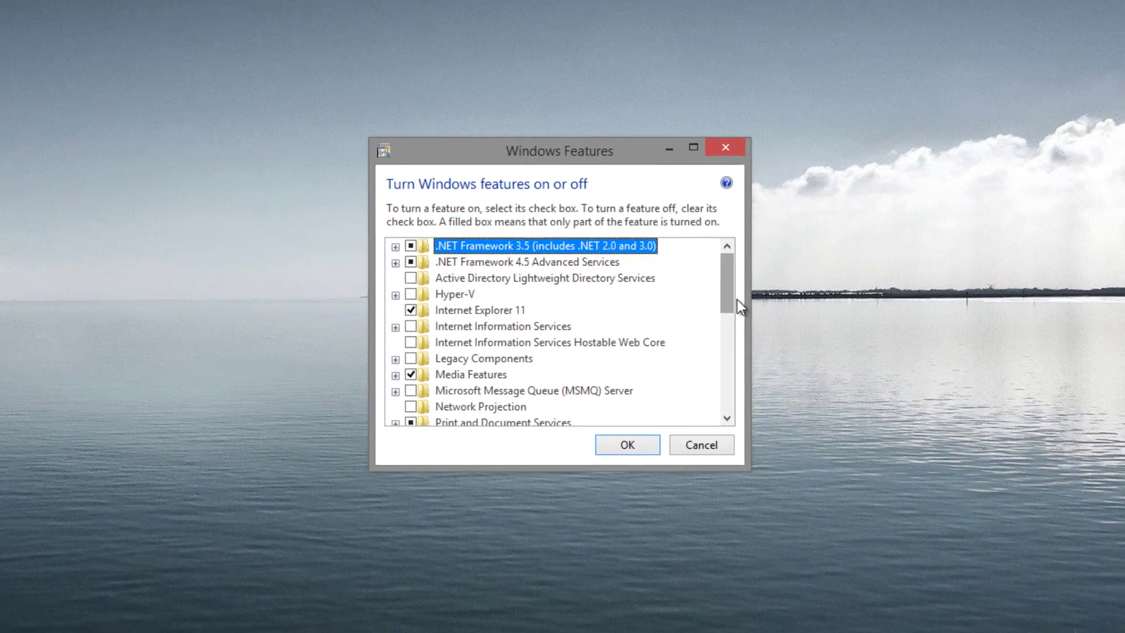
Step: Look through the Windows features list, turn off Internet Explorer 11, accept the warning and apply the change
{"action": "left_click_drag", "start_coordinate": [674, 302], "coordinate": [677, 355]}
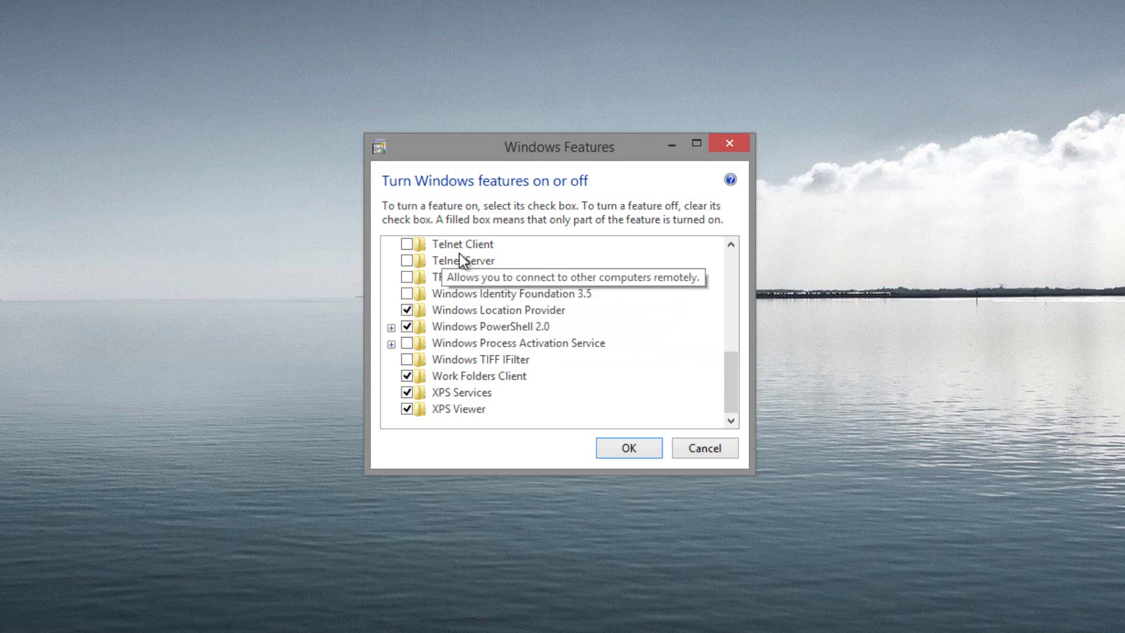
{"action": "left_click_drag", "start_coordinate": [732, 361], "coordinate": [402, 326]}
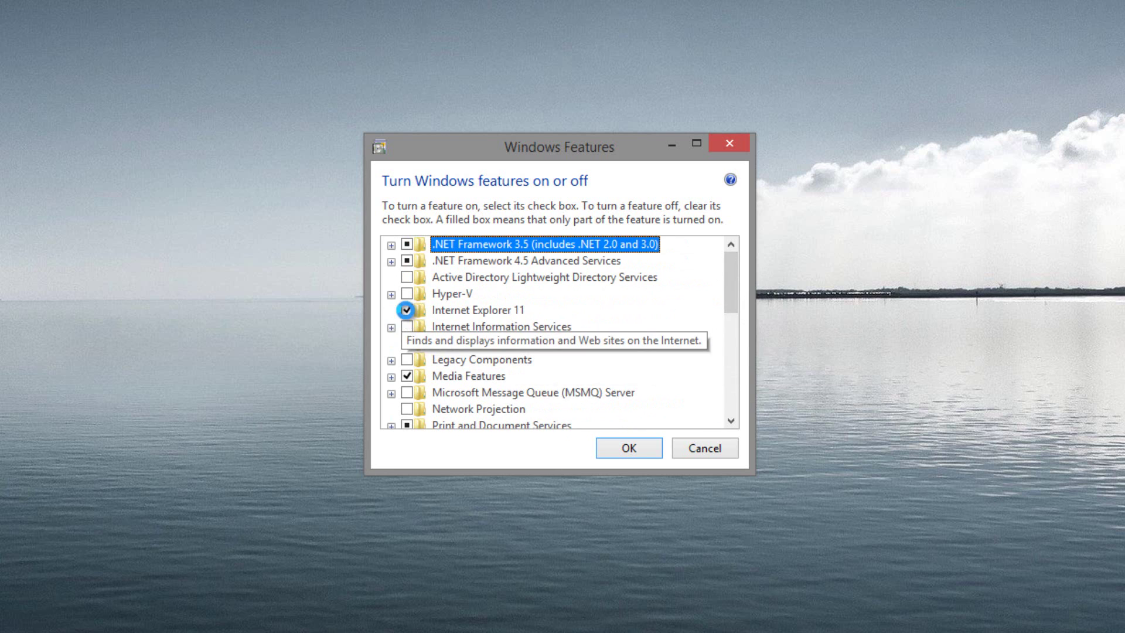
{"action": "left_click", "coordinate": [406, 310]}
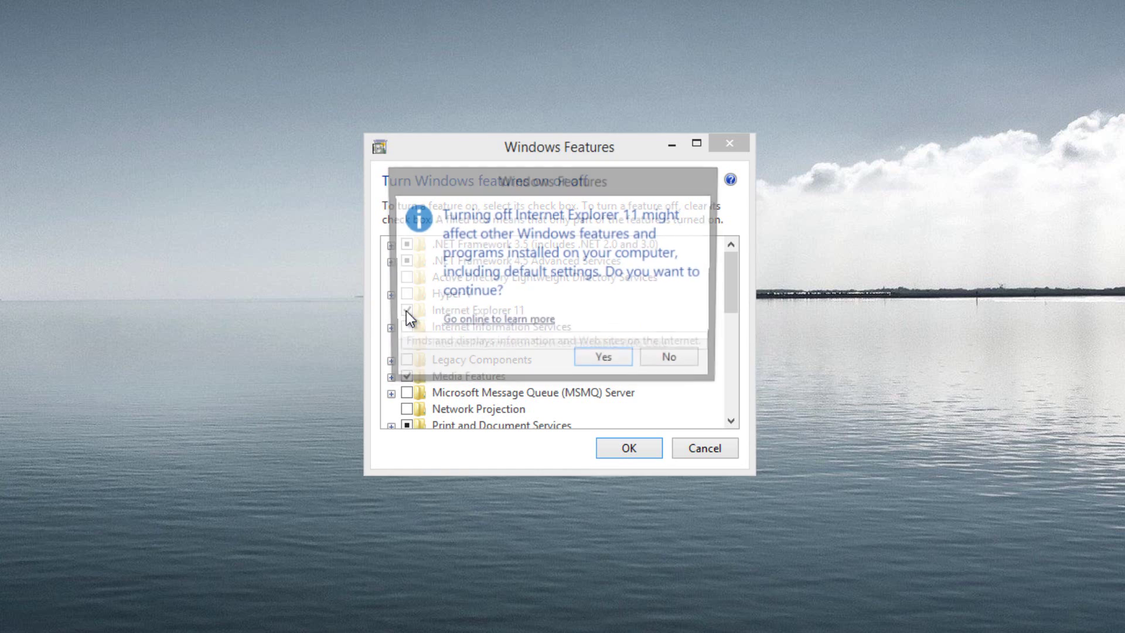
{"action": "left_click", "coordinate": [589, 361]}
{"action": "left_click", "coordinate": [621, 445]}
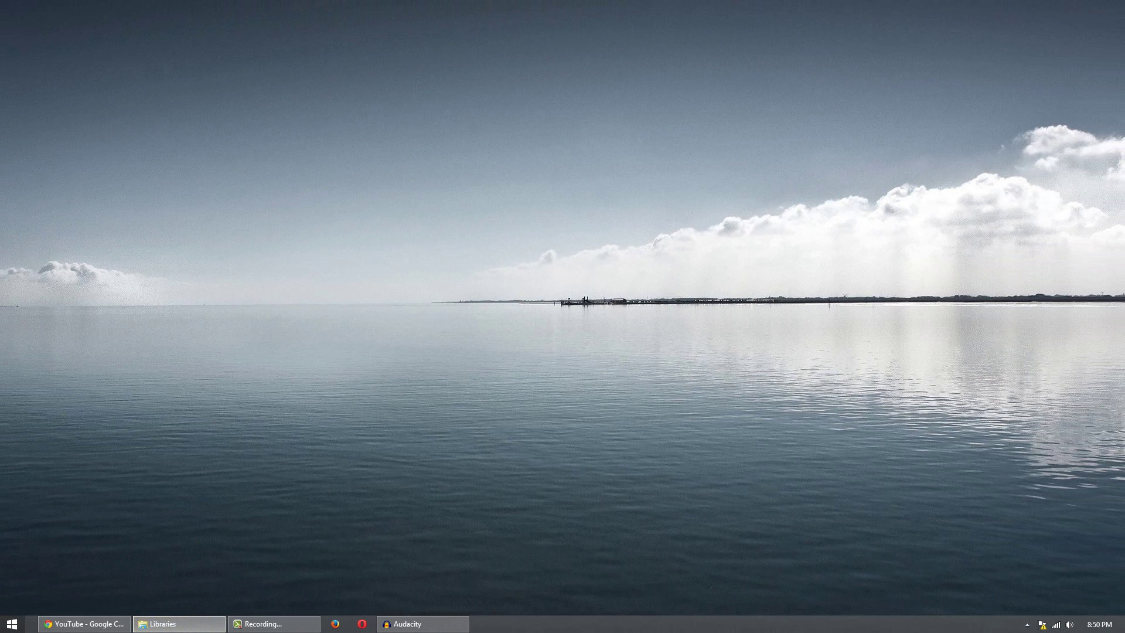
Step: Reposition the Libraries window, activate its search field to show where file searches are made, and close the window
{"action": "left_click_drag", "start_coordinate": [35, 117], "coordinate": [734, 63]}
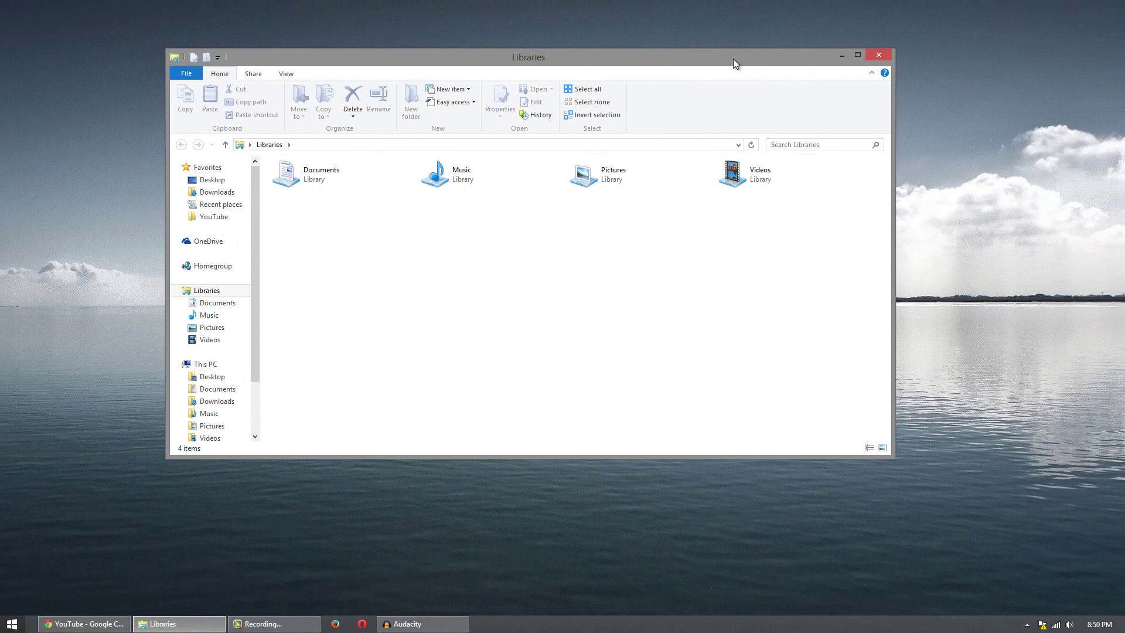
{"action": "left_click", "coordinate": [776, 146]}
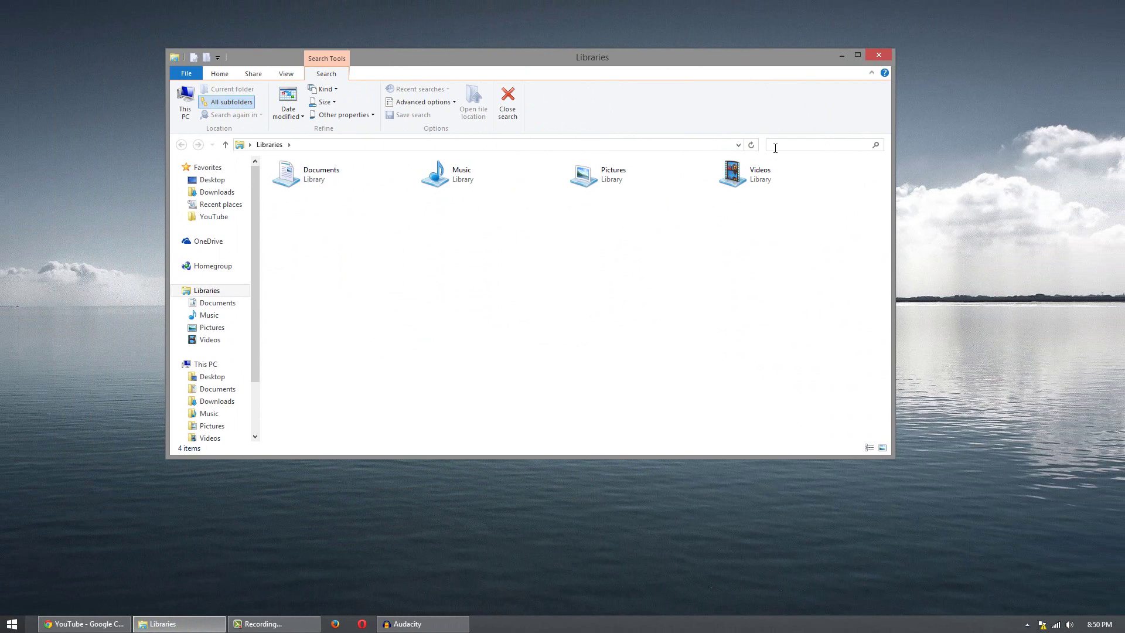
{"action": "left_click", "coordinate": [875, 54]}
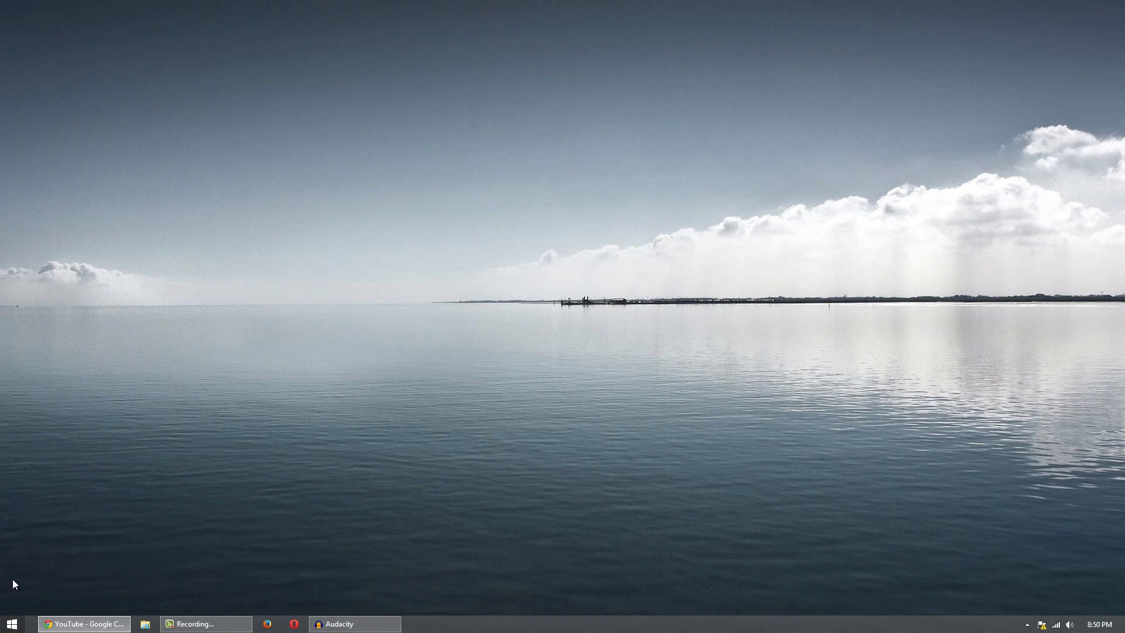
Step: Search for "services", open the Services console and maximize it
{"action": "left_click", "coordinate": [11, 624]}
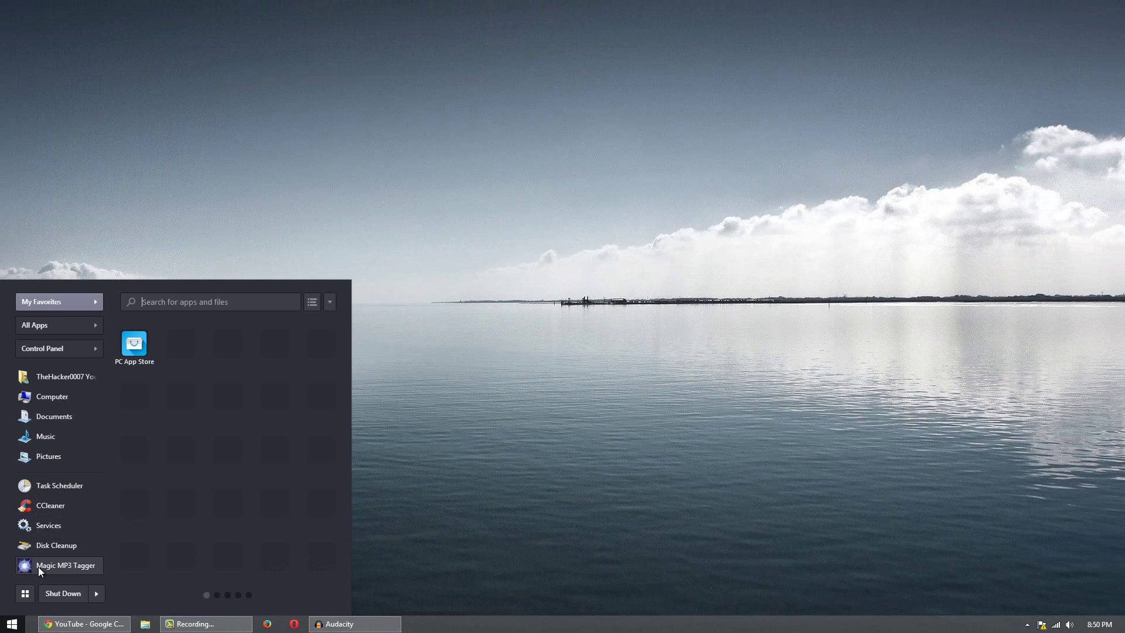
{"action": "type", "text": "services"}
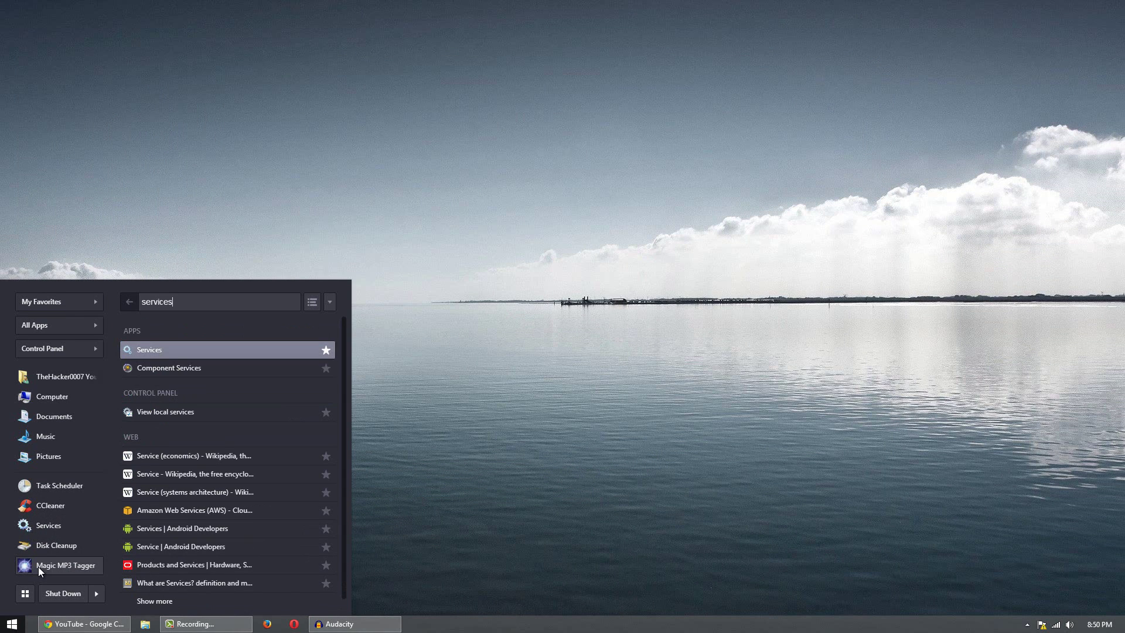
{"action": "key", "text": "Return"}
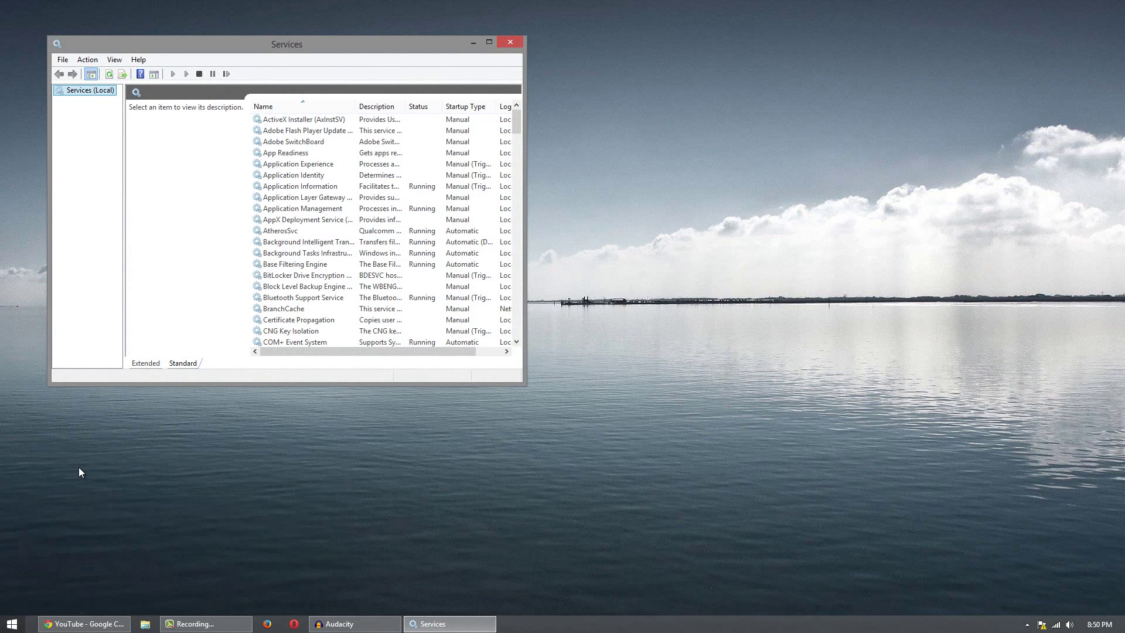
{"action": "left_click", "coordinate": [490, 42]}
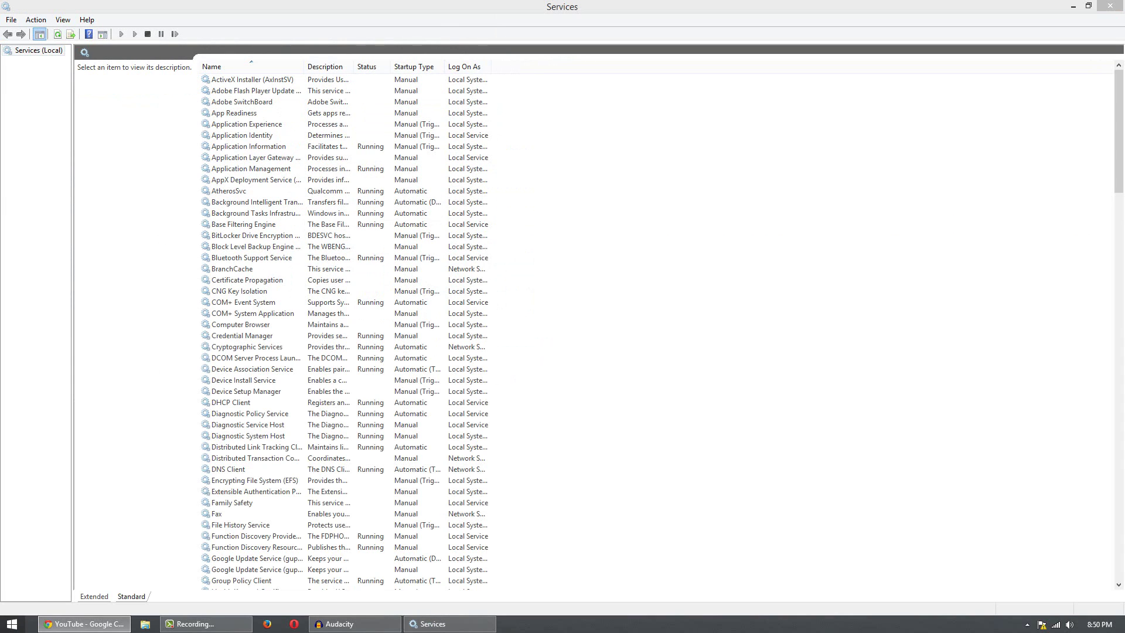
Step: Try Disabled as the startup type in the Windows Search service's properties, and cancel the dialog
{"action": "left_click", "coordinate": [262, 369]}
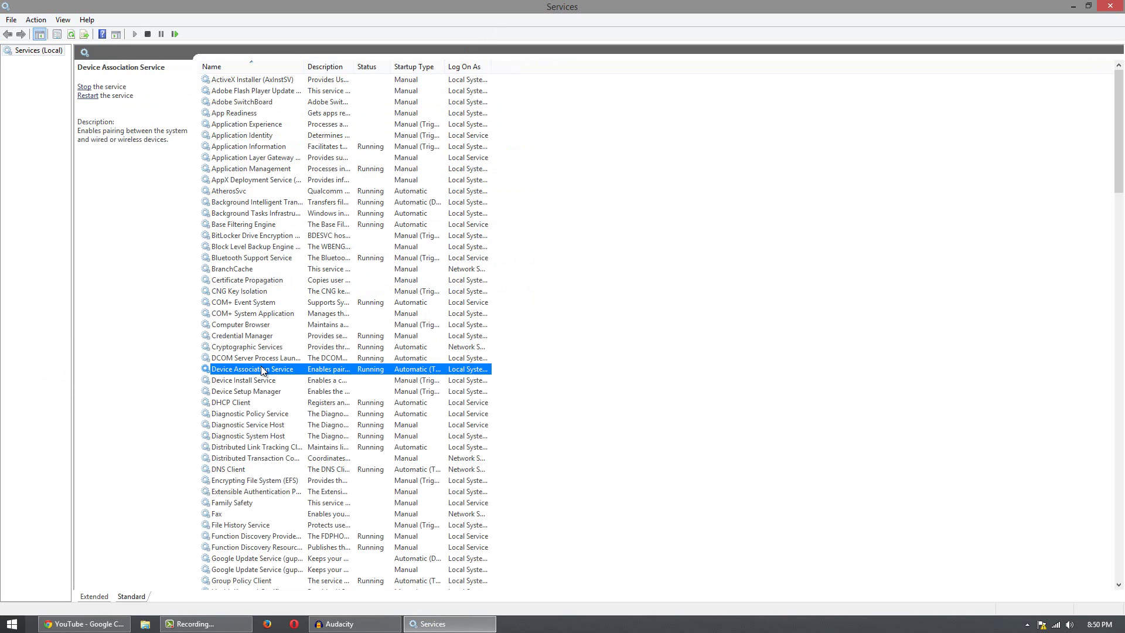
{"action": "key", "text": "w"}
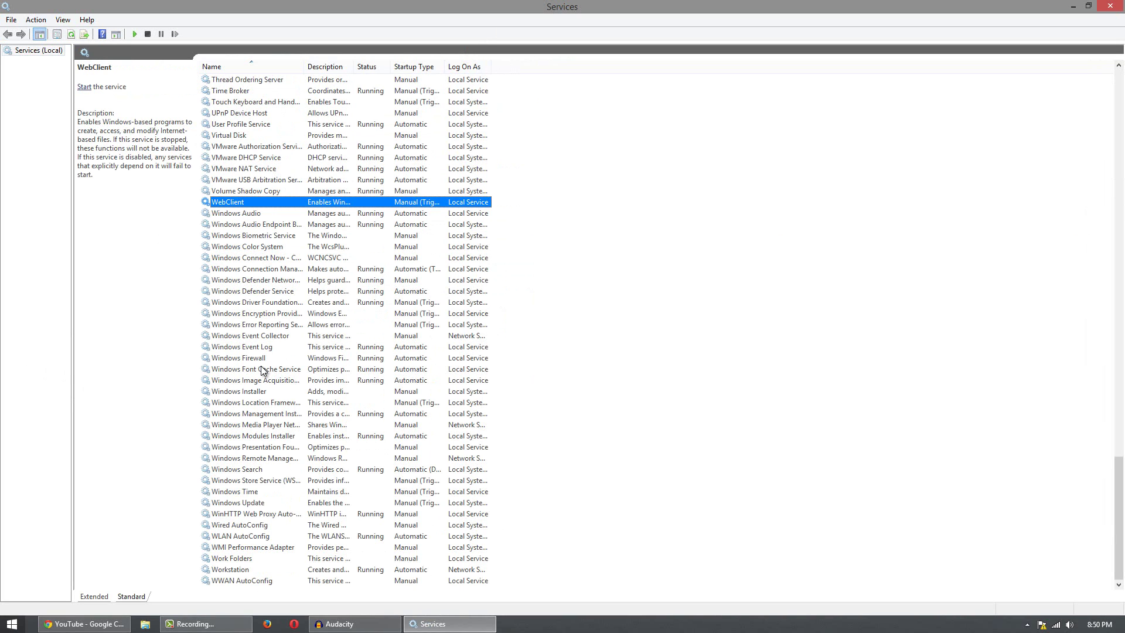
{"action": "right_click", "coordinate": [246, 469]}
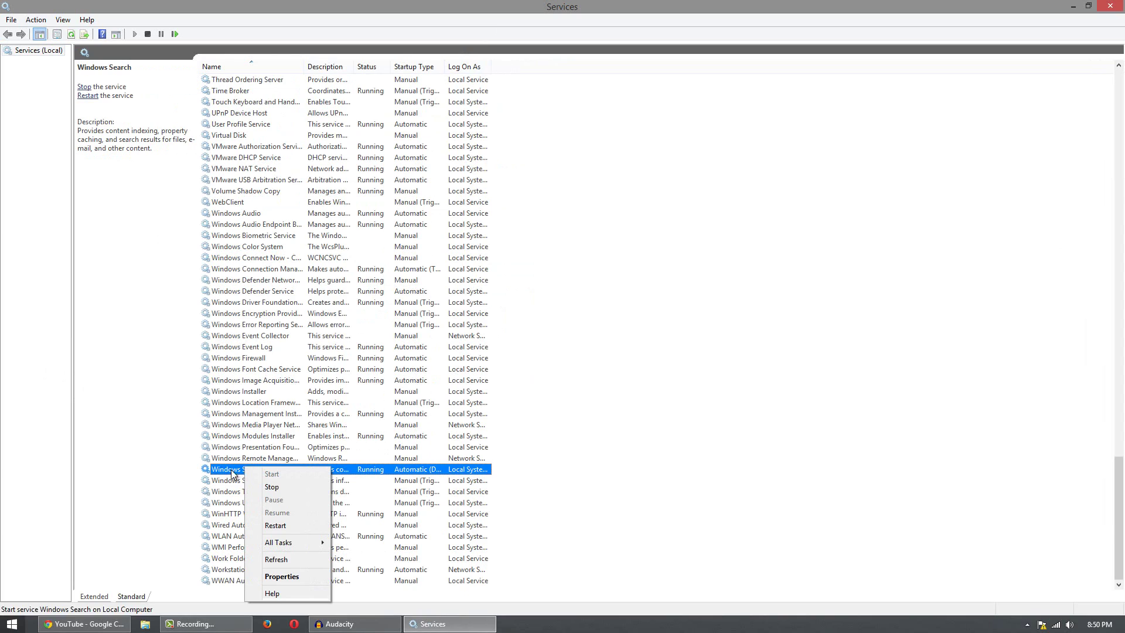
{"action": "left_click", "coordinate": [276, 577]}
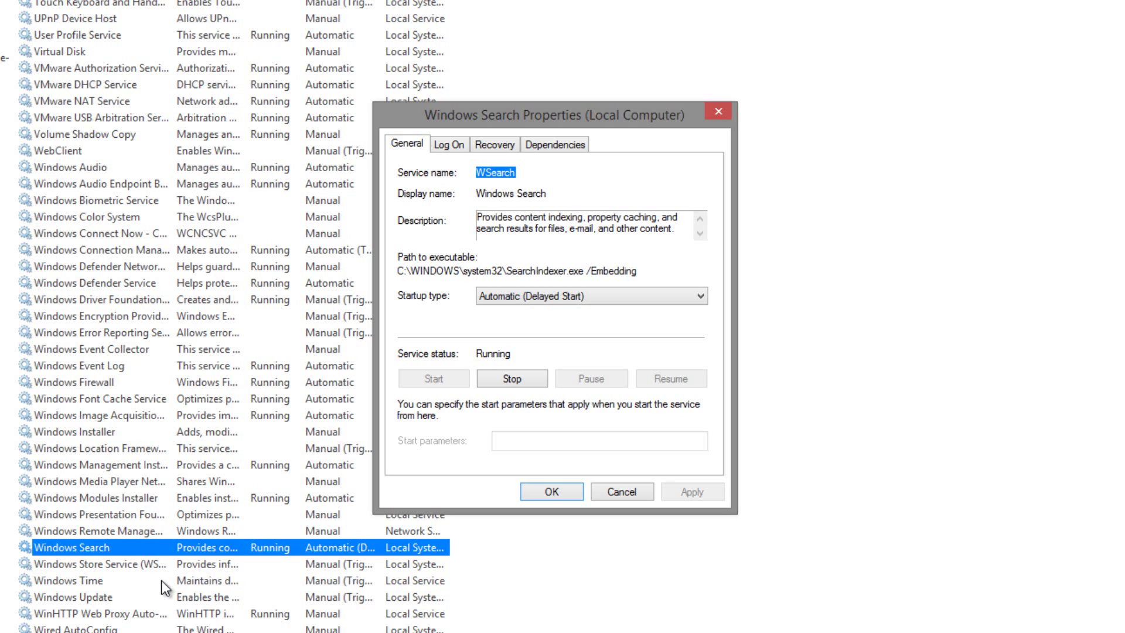
{"action": "left_click", "coordinate": [542, 297]}
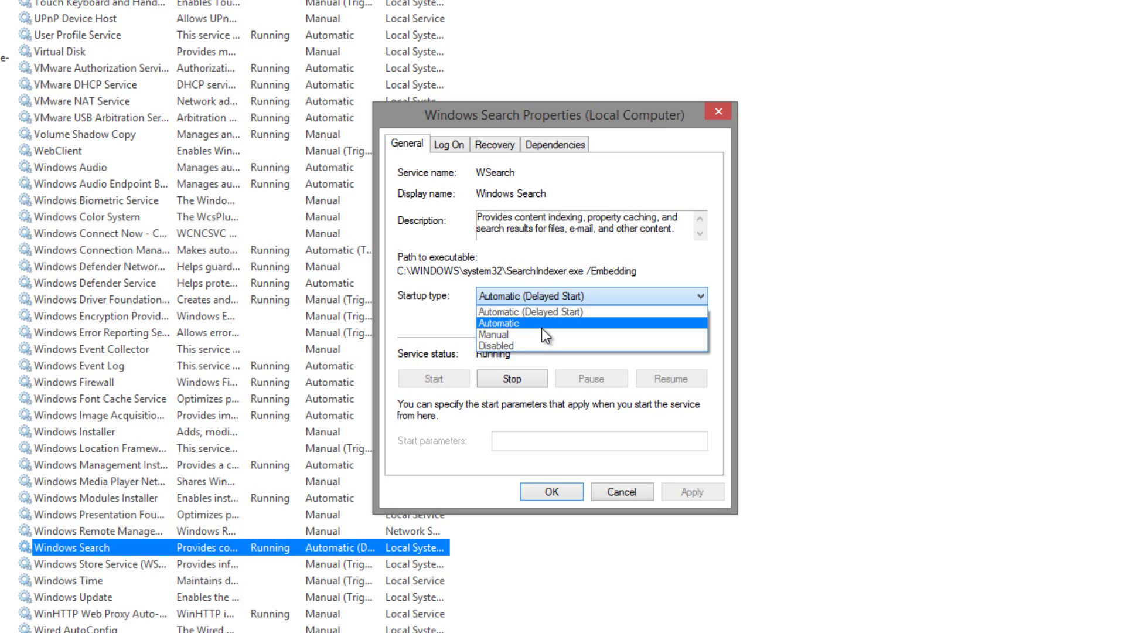
{"action": "left_click", "coordinate": [526, 345]}
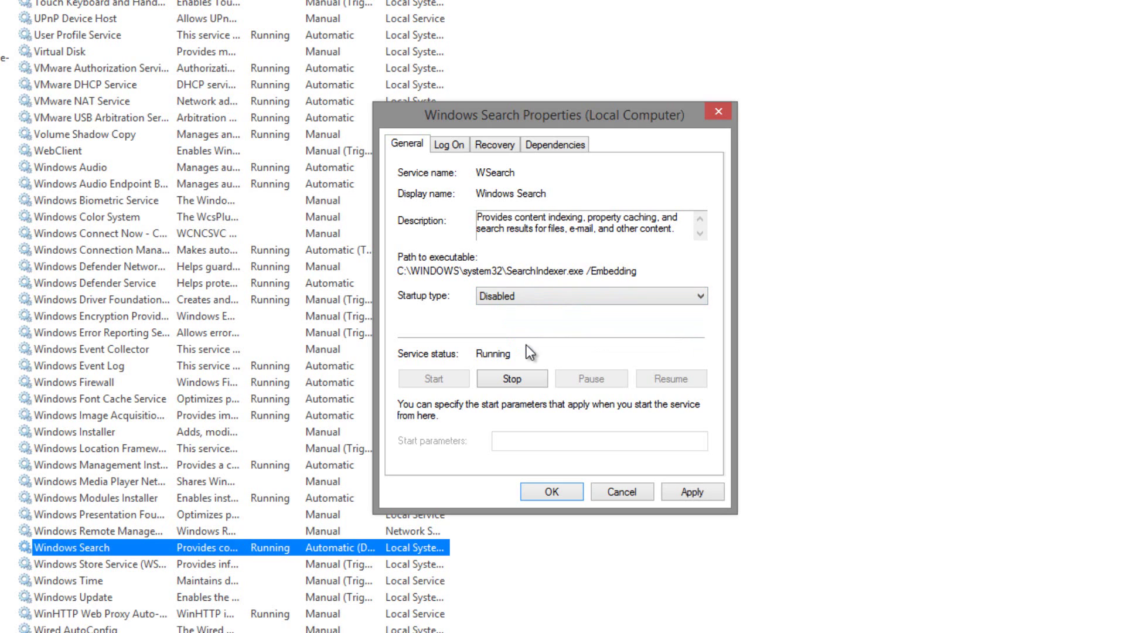
{"action": "left_click", "coordinate": [622, 492]}
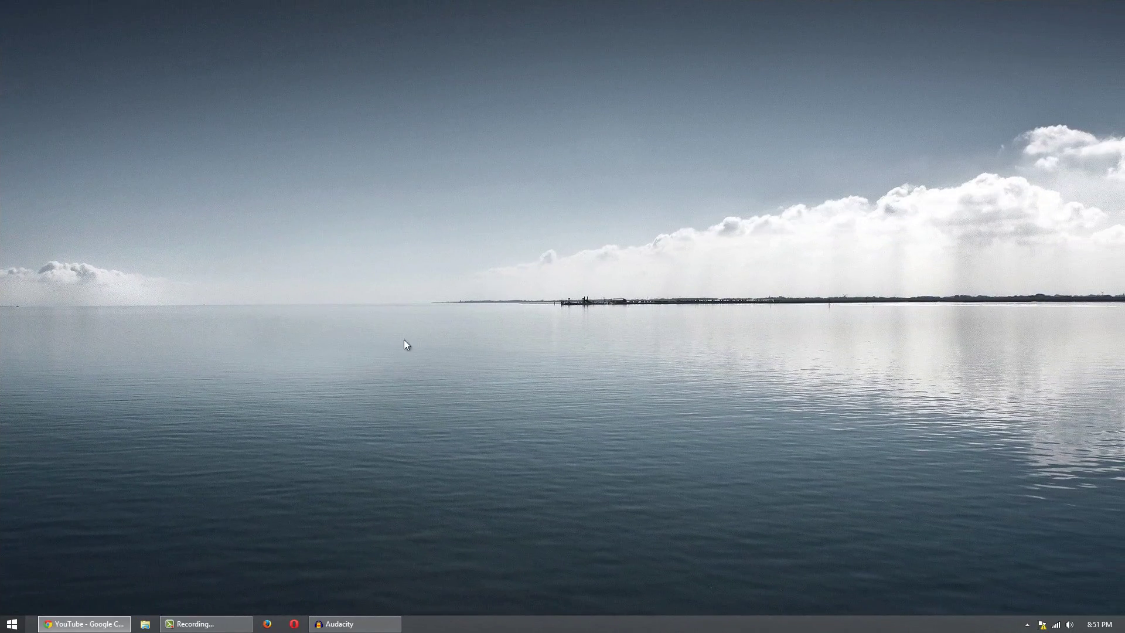
Step: Open a new Google Chrome window, view the PortableApps.com home page and minimize the window
{"action": "right_click", "coordinate": [81, 622]}
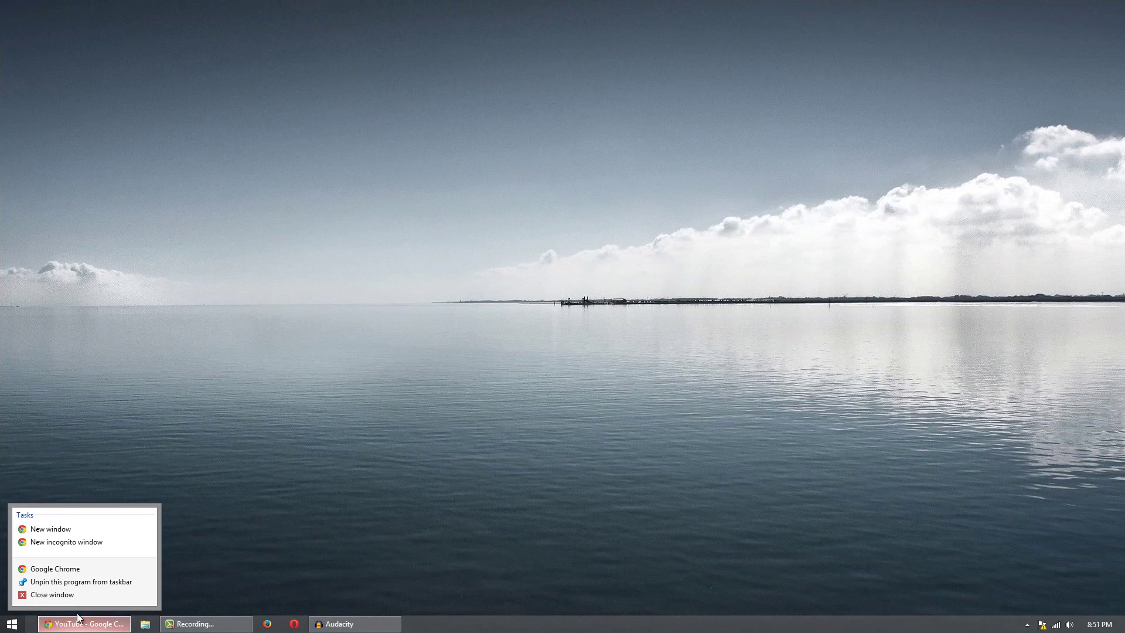
{"action": "left_click", "coordinate": [71, 571]}
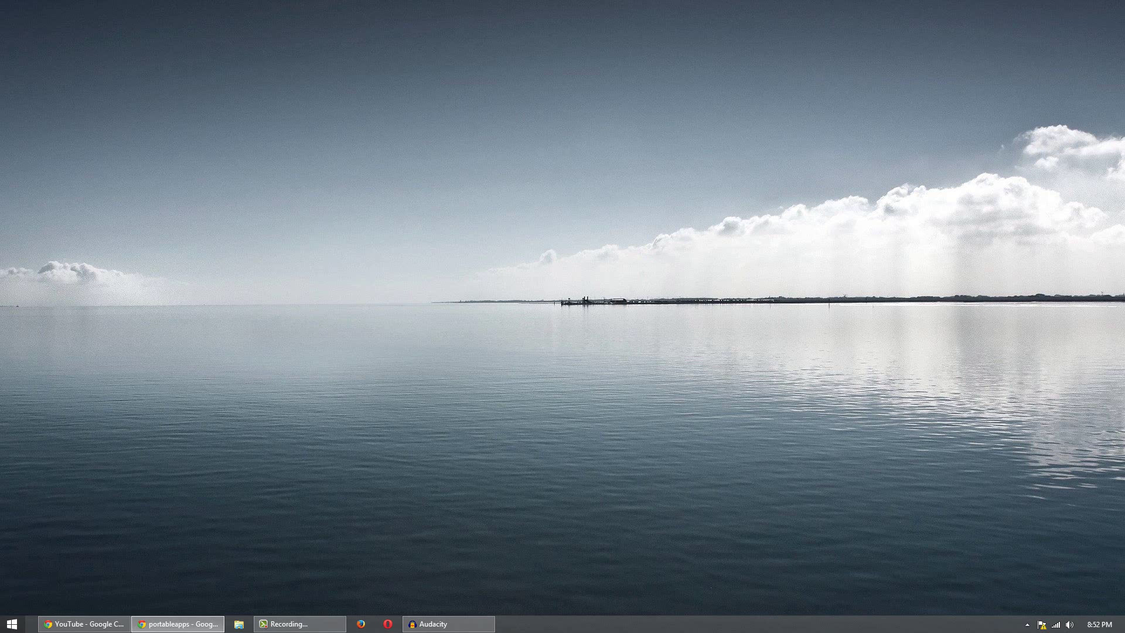
{"action": "left_click", "coordinate": [177, 623]}
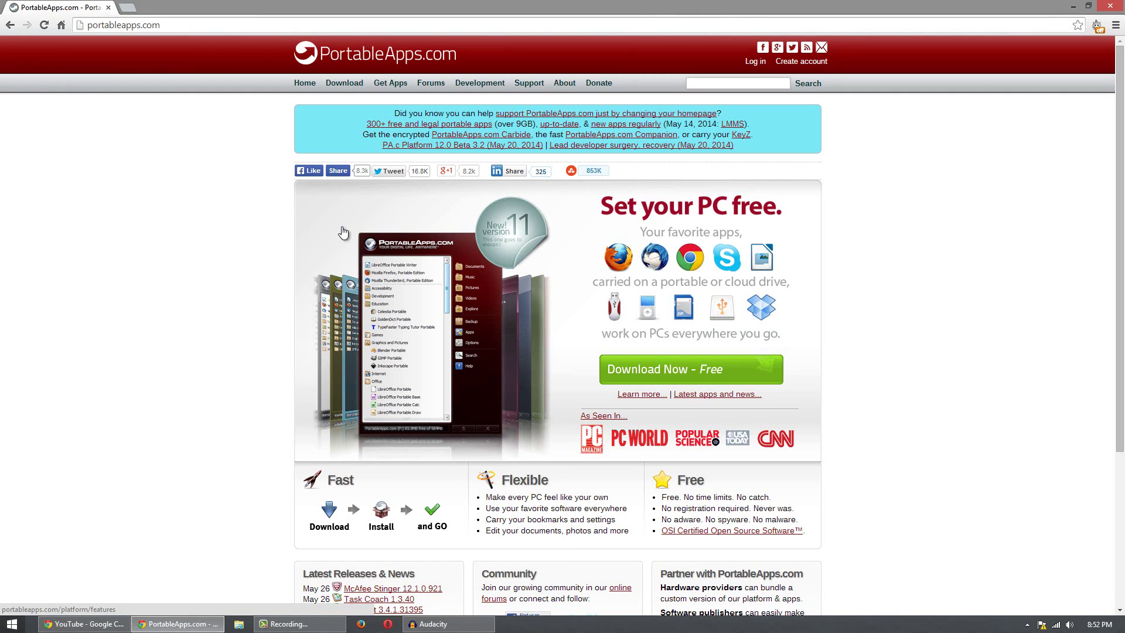
{"action": "left_click", "coordinate": [1072, 7]}
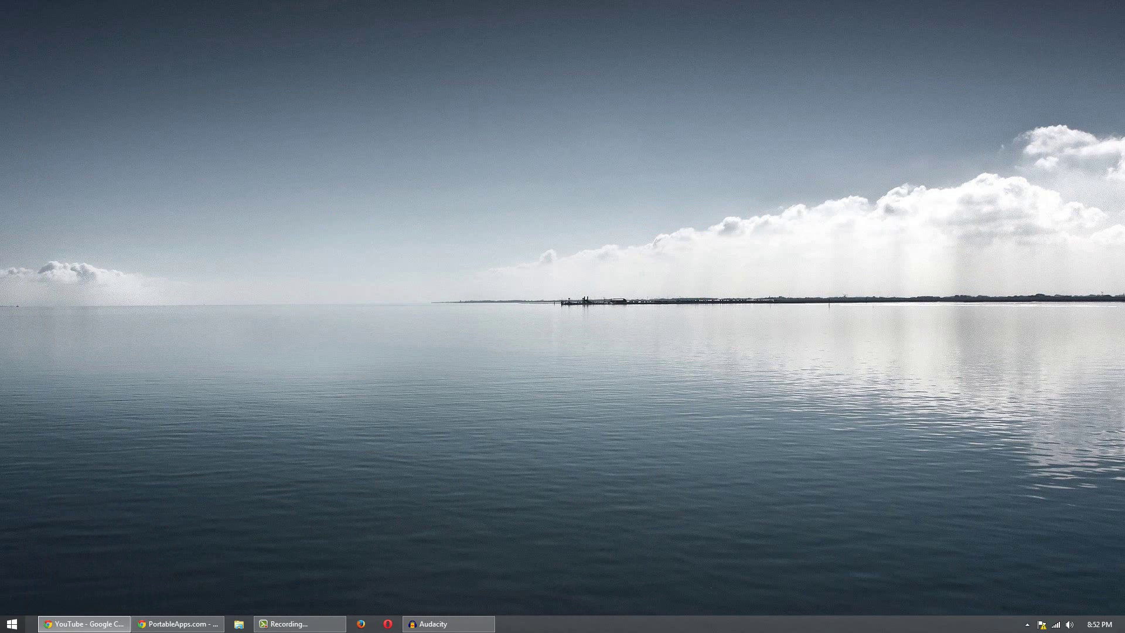
Step: Search for "update", open Windows Update, review how updates are installed in its settings, and close the window
{"action": "left_click", "coordinate": [12, 623]}
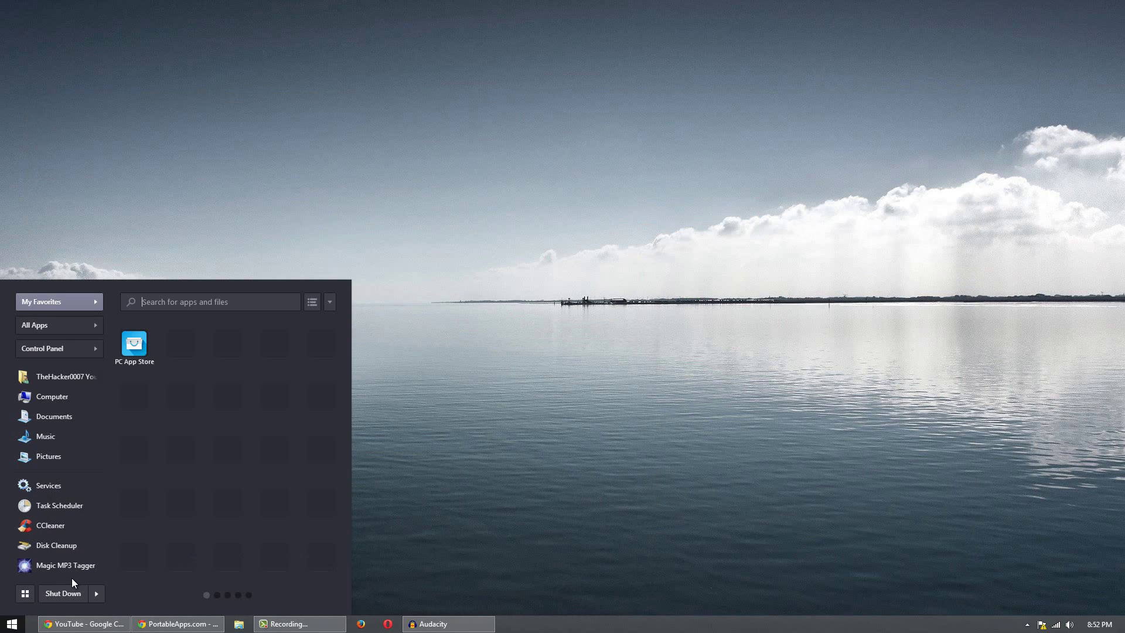
{"action": "type", "text": "up"}
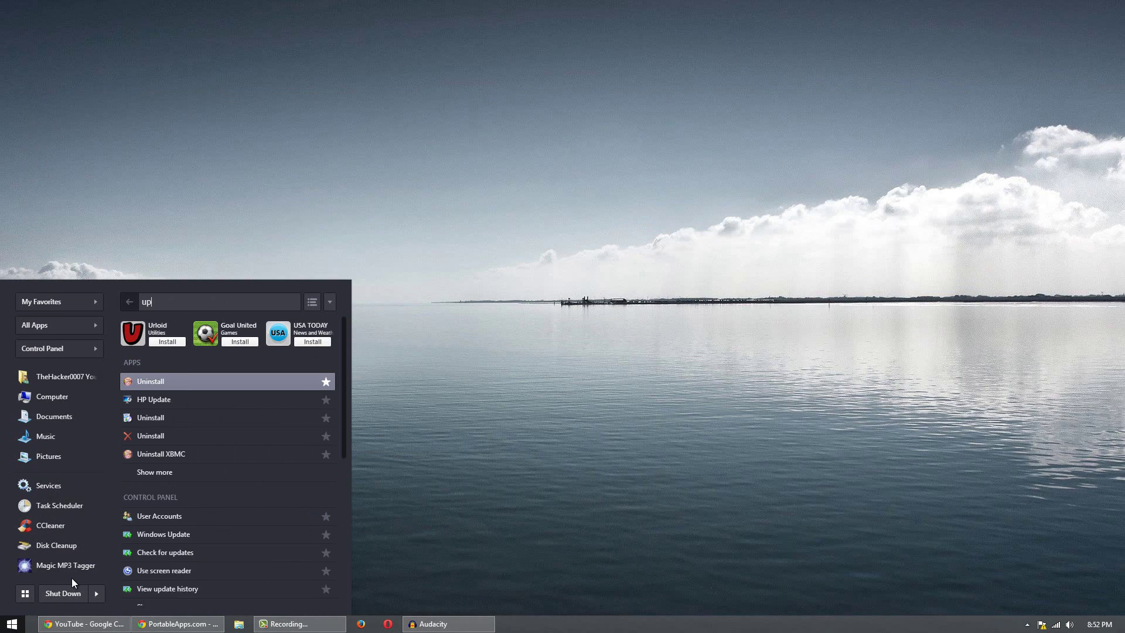
{"action": "type", "text": "date"}
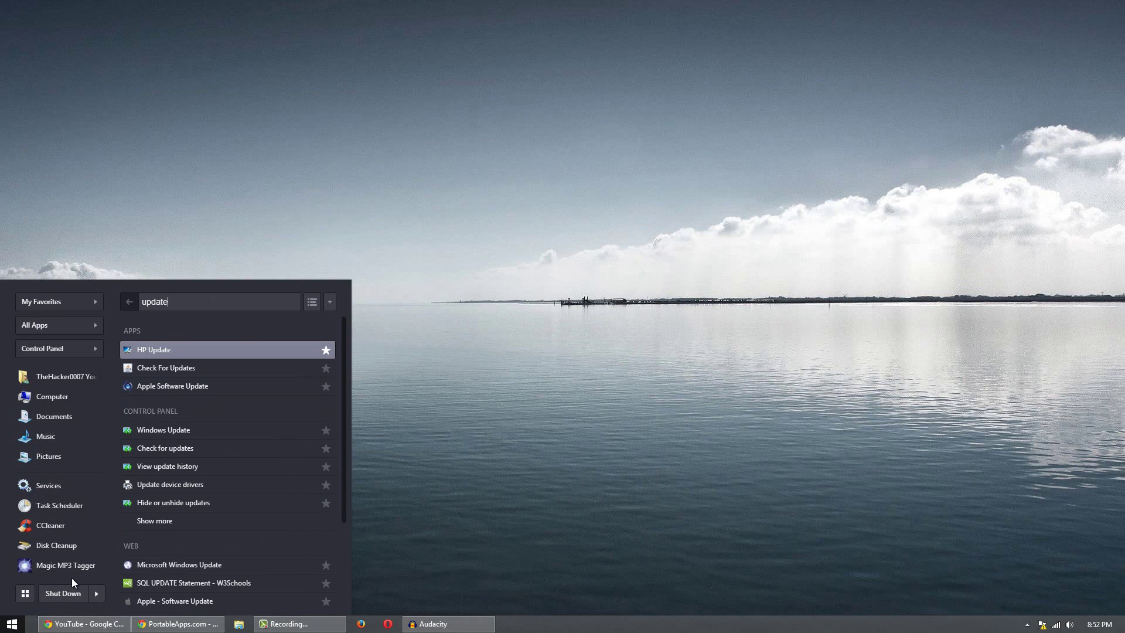
{"action": "left_click", "coordinate": [184, 425]}
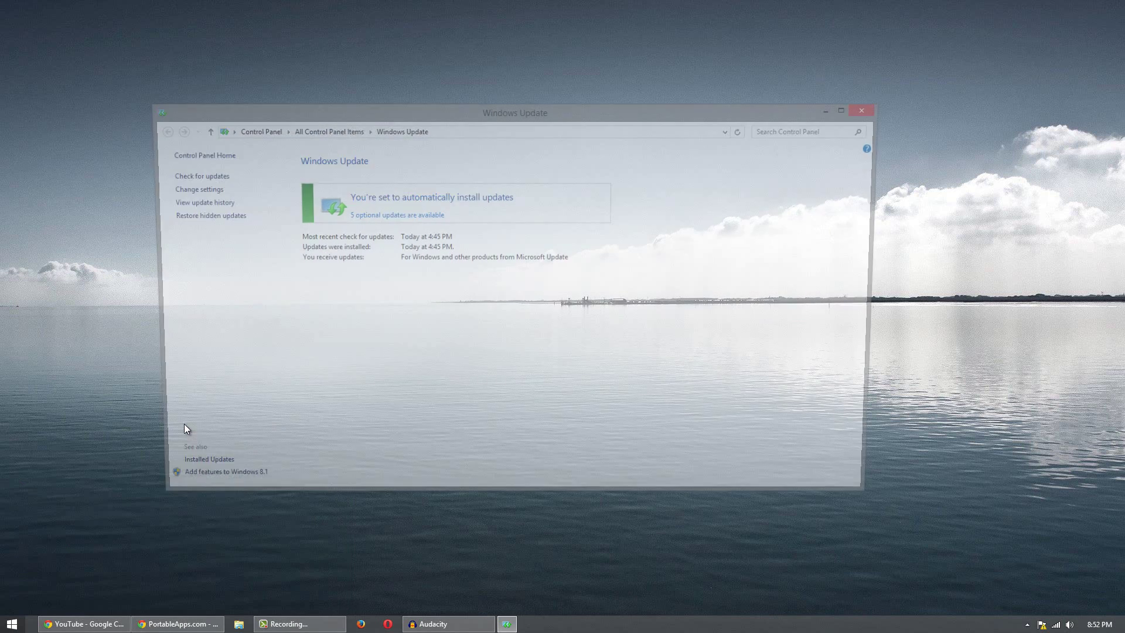
{"action": "left_click", "coordinate": [191, 189]}
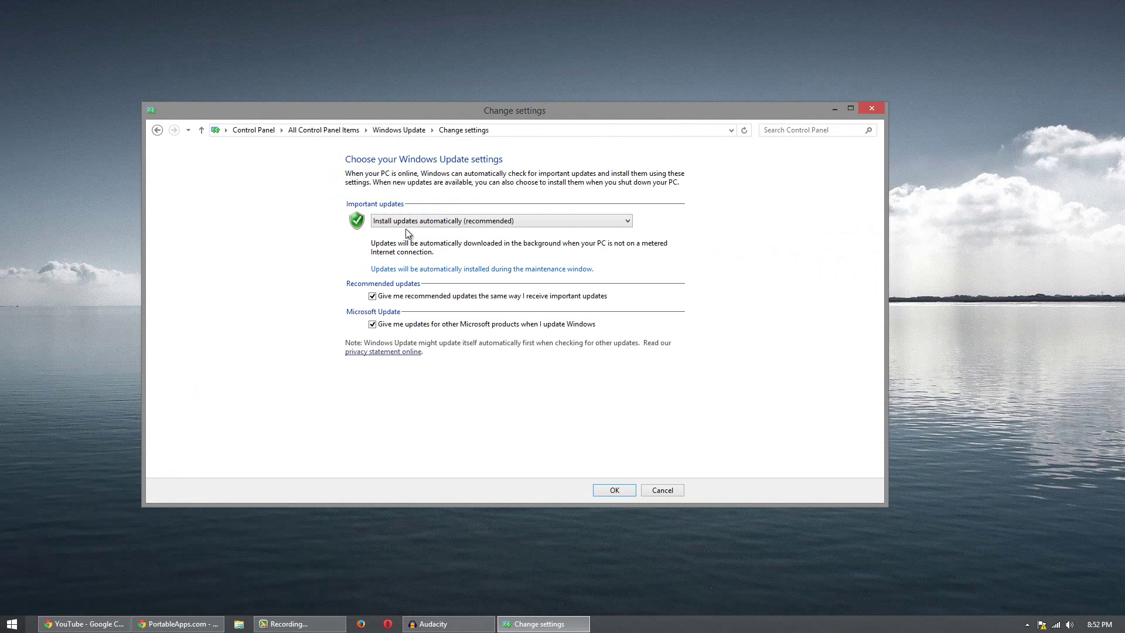
{"action": "left_click", "coordinate": [879, 110]}
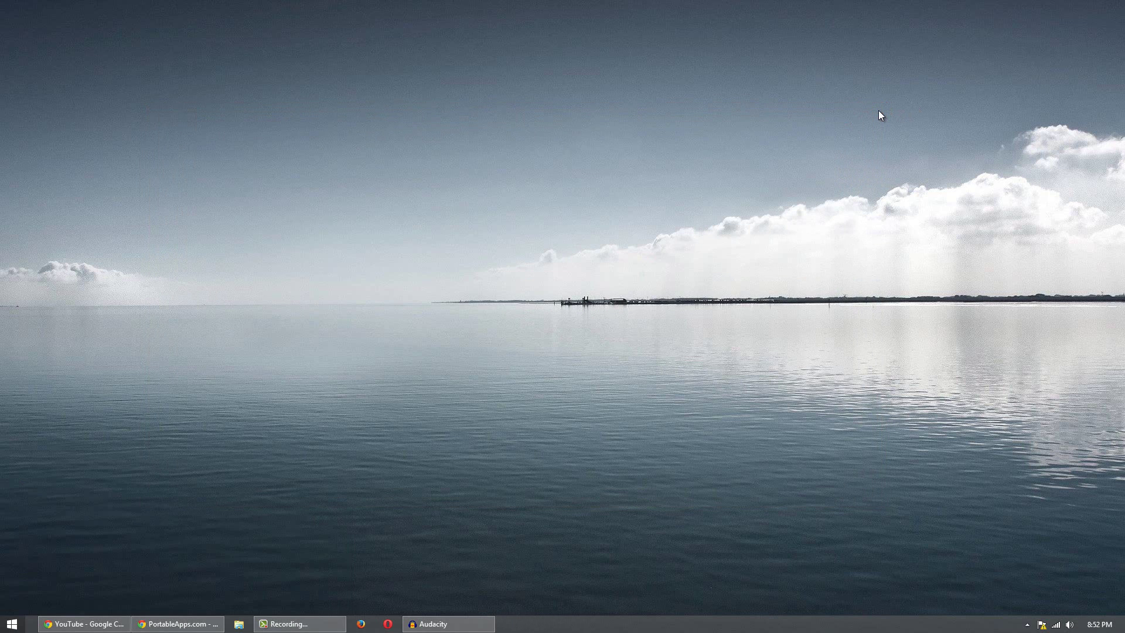